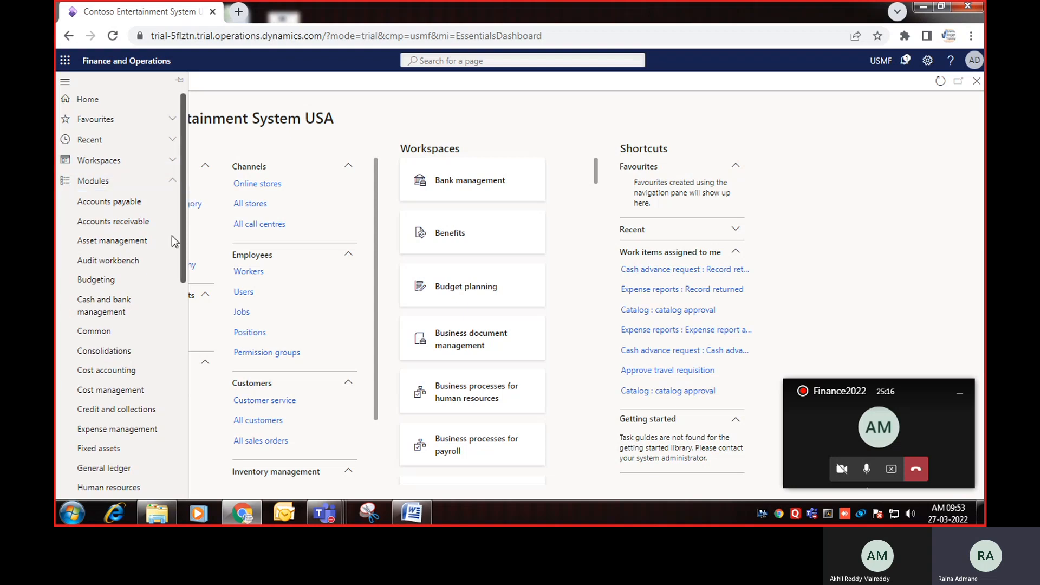
Step: Expand the System administration module in the navigation pane to show its links
{"action": "scroll", "coordinate": [171, 235], "scroll_direction": "down", "scroll_amount": 8}
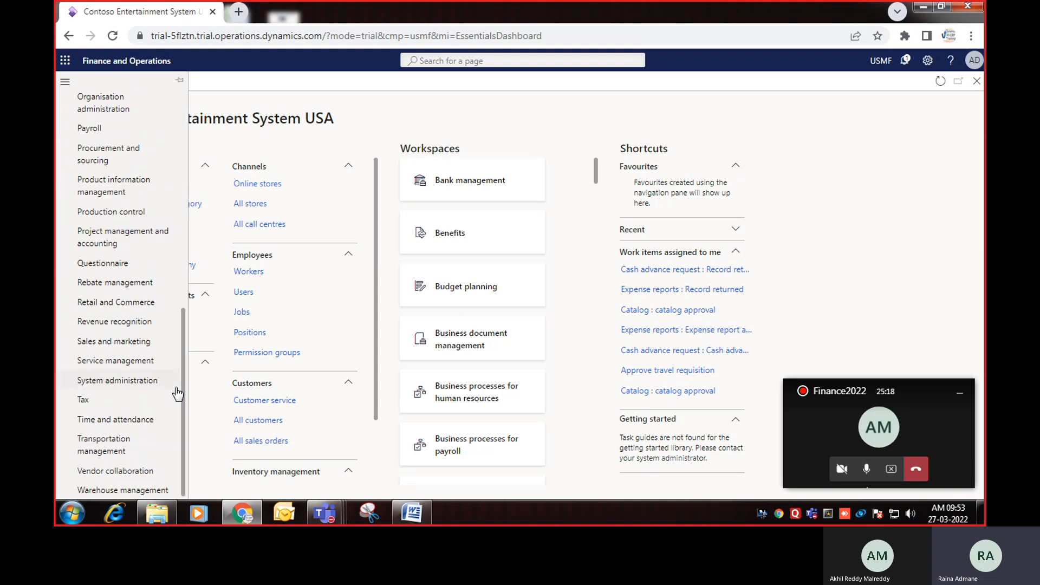
{"action": "left_click", "coordinate": [130, 386]}
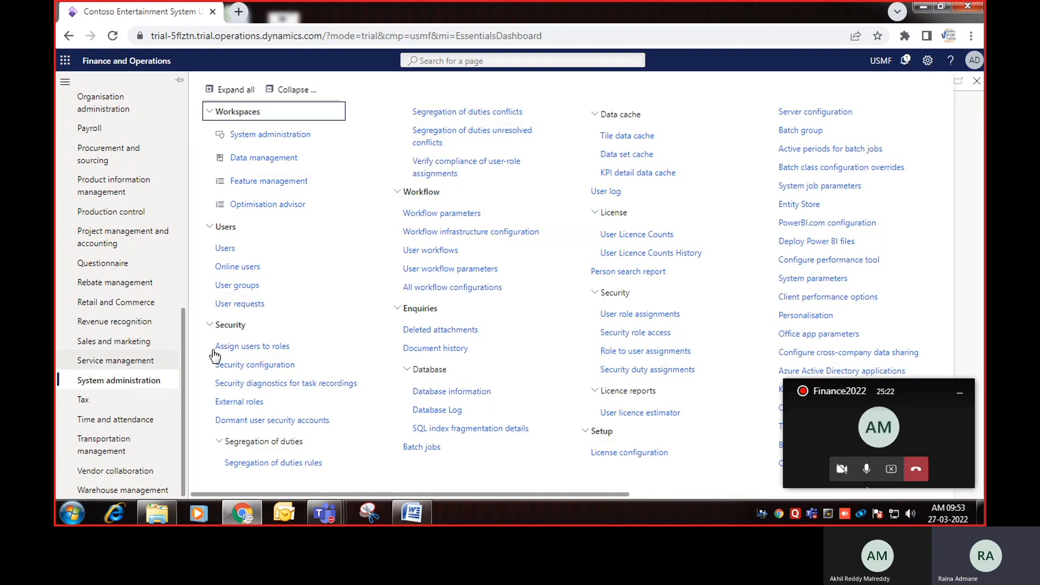
Step: Open the Users list under System administration
{"action": "left_click", "coordinate": [226, 250]}
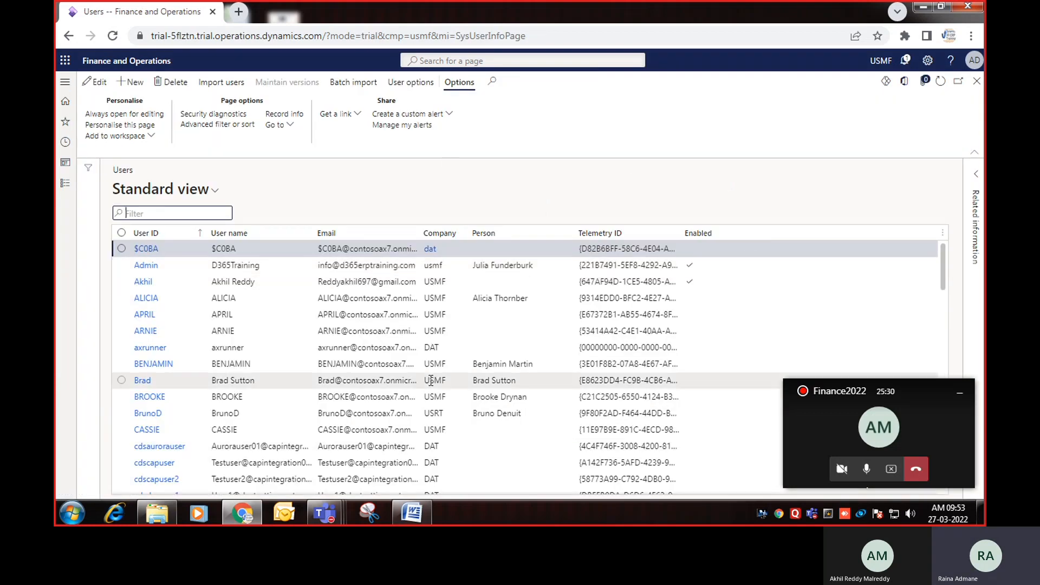
{"action": "scroll", "coordinate": [523, 426], "scroll_direction": "down", "scroll_amount": 10}
{"action": "scroll", "coordinate": [528, 434], "scroll_direction": "up", "scroll_amount": 10}
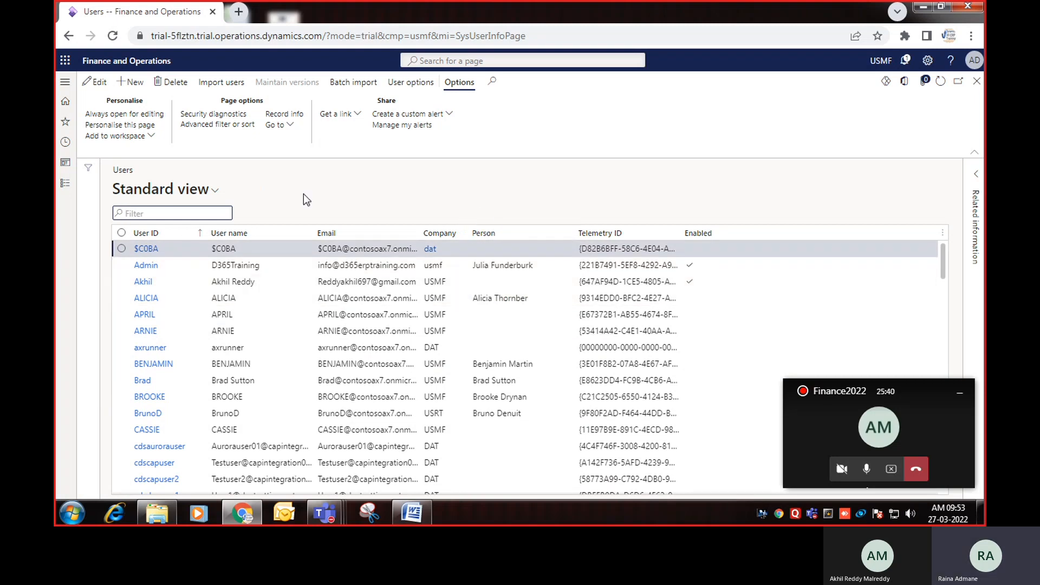
Step: Try Import users, dismiss the certificate thumbprint error and hide the call window
{"action": "left_click", "coordinate": [223, 83]}
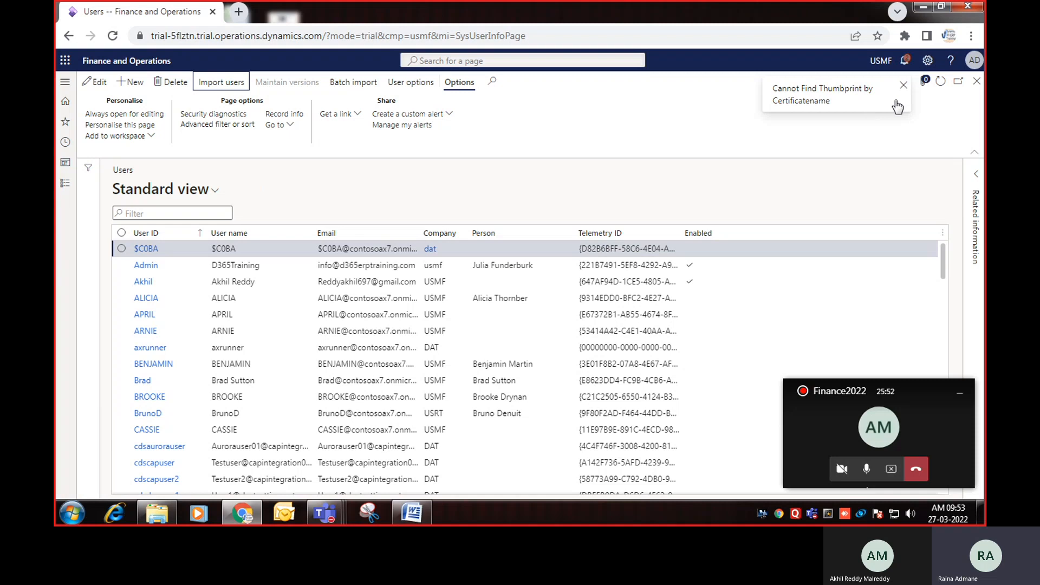
{"action": "left_click", "coordinate": [903, 85]}
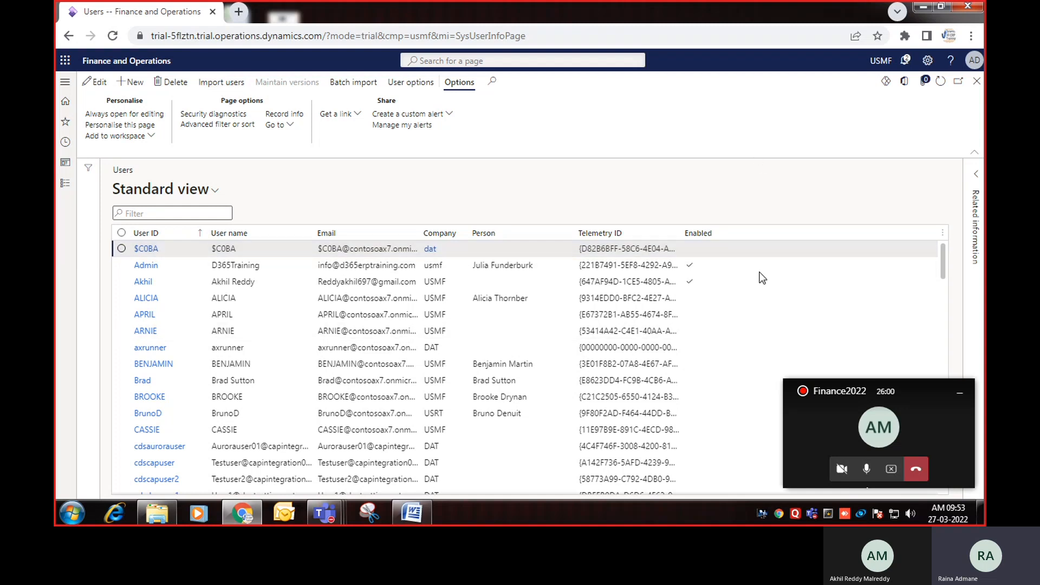
{"action": "left_click", "coordinate": [960, 392]}
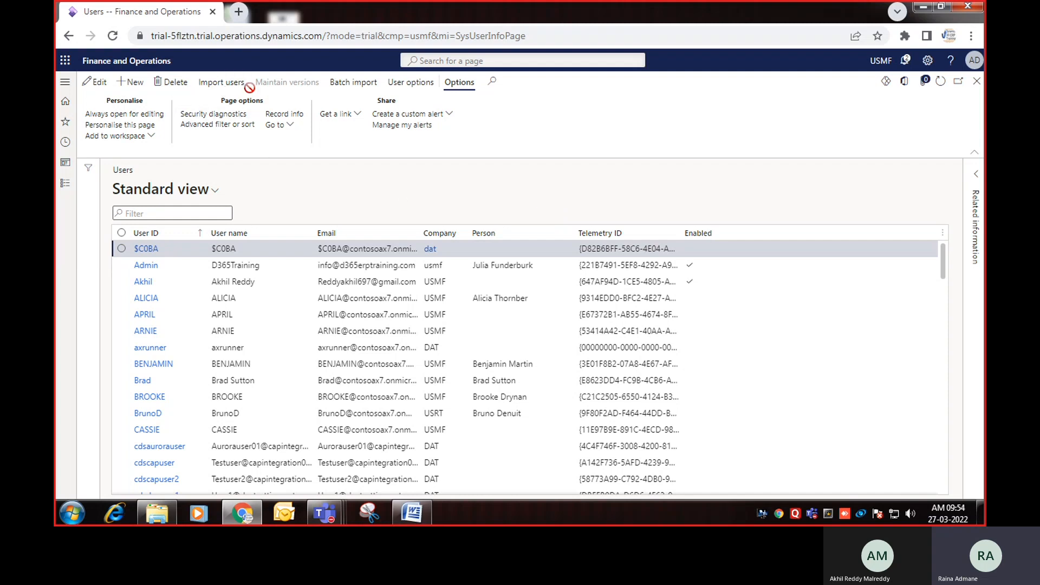
Step: Create a new user with a space-free user ID and the user's full name as User name
{"action": "left_click", "coordinate": [135, 88]}
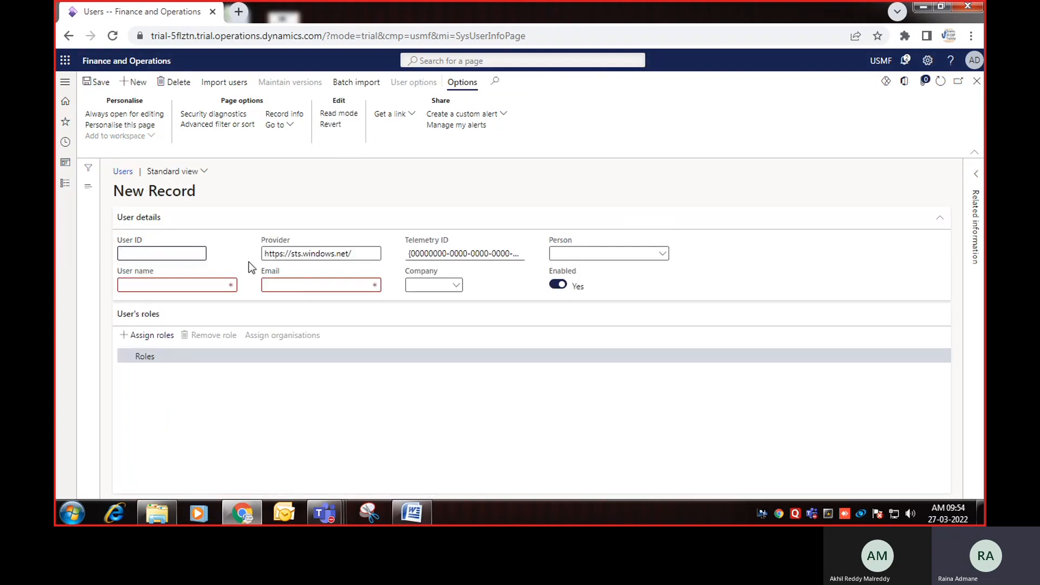
{"action": "key", "text": "Tab"}
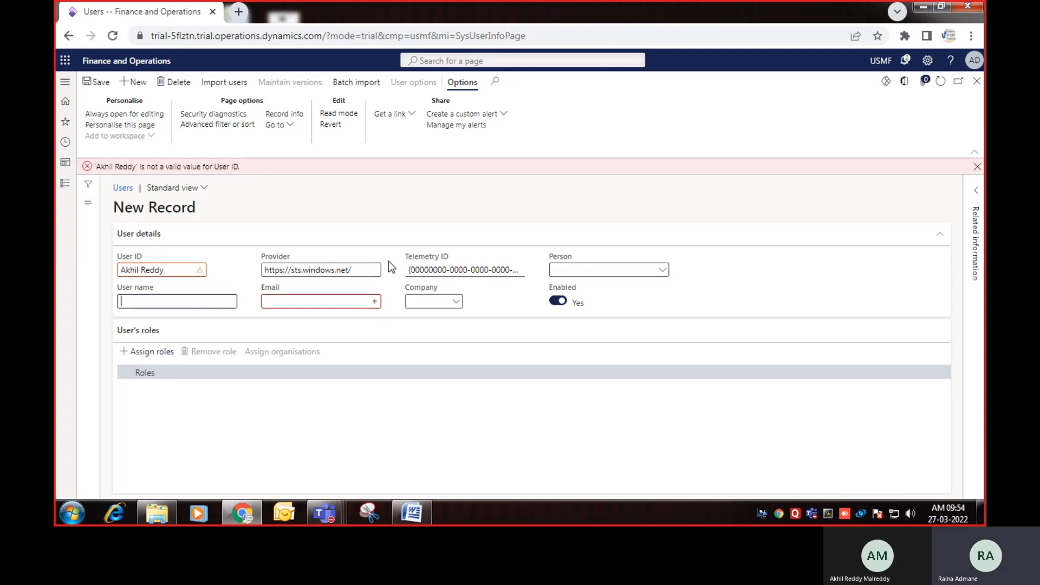
{"action": "left_click", "coordinate": [142, 269]}
{"action": "key", "text": "BackSpace"}
{"action": "key", "text": "Tab"}
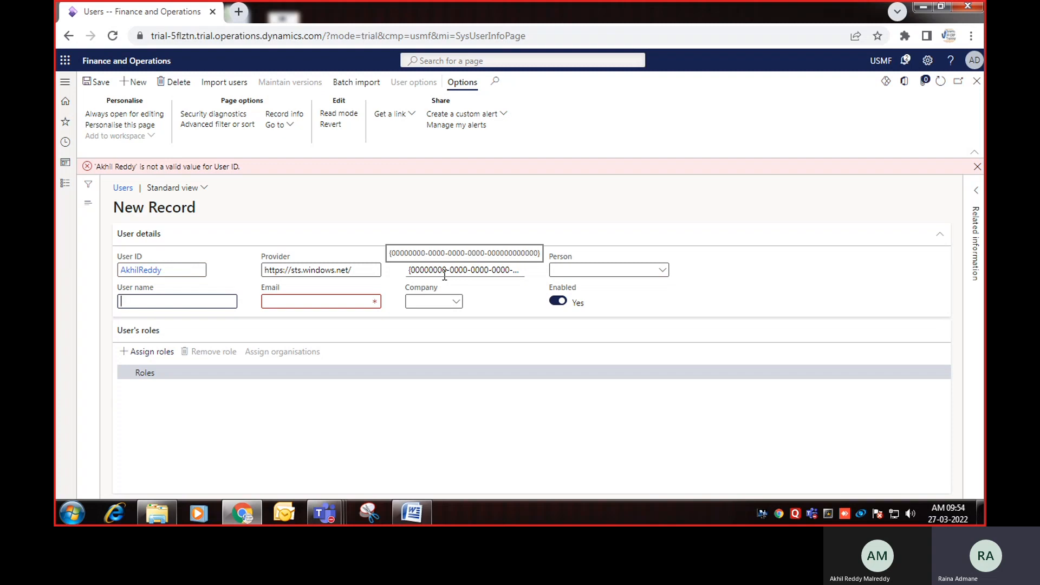
{"action": "key", "text": "Tab"}
{"action": "key", "text": "End"}
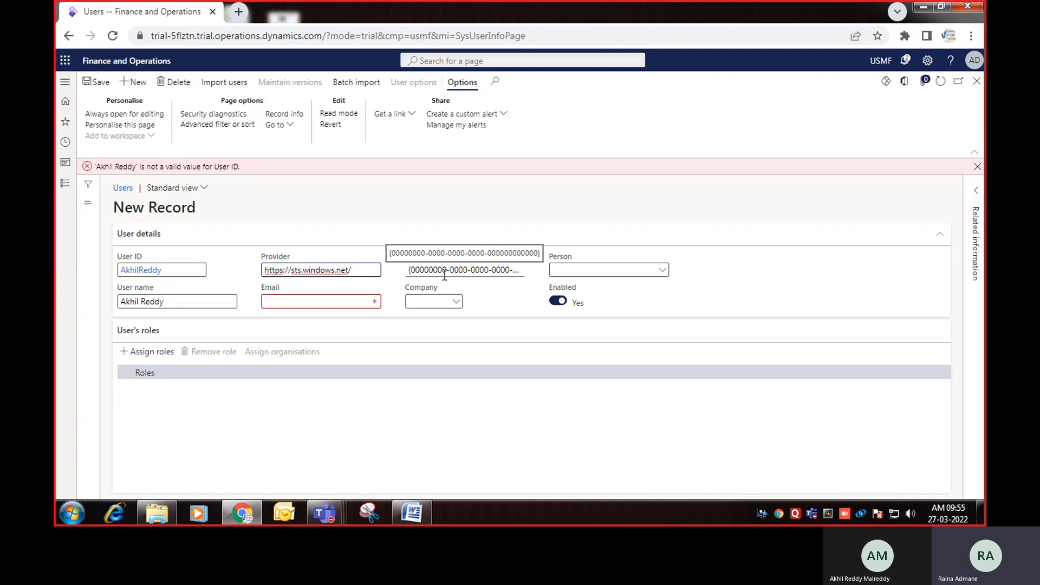
Step: Append gmail.com to the Provider value and clear the link wrongly pasted into Email
{"action": "type", "text": "gmail.com"}
{"action": "key", "text": "Tab"}
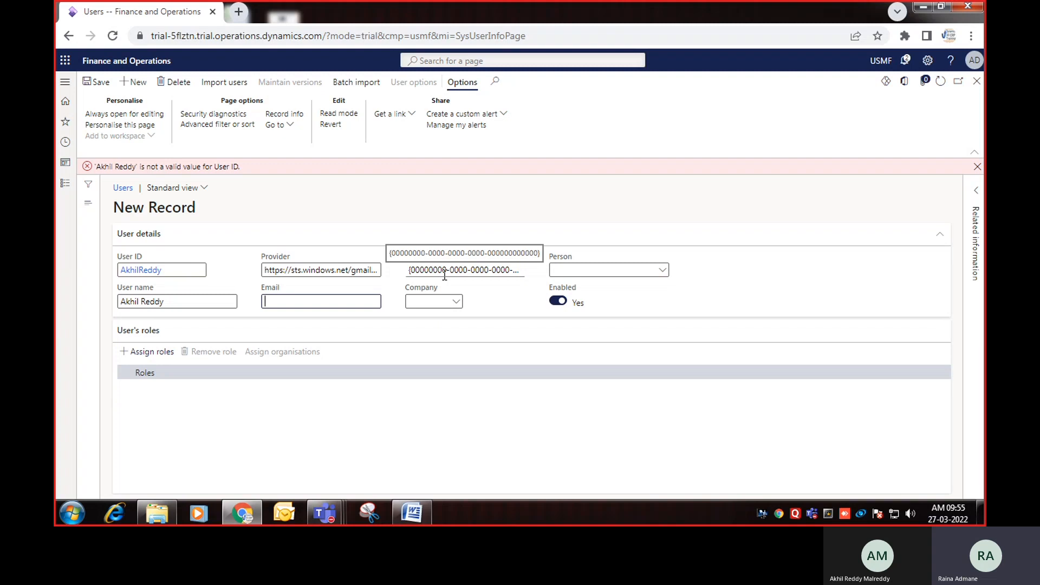
{"action": "key", "text": "ctrl+v"}
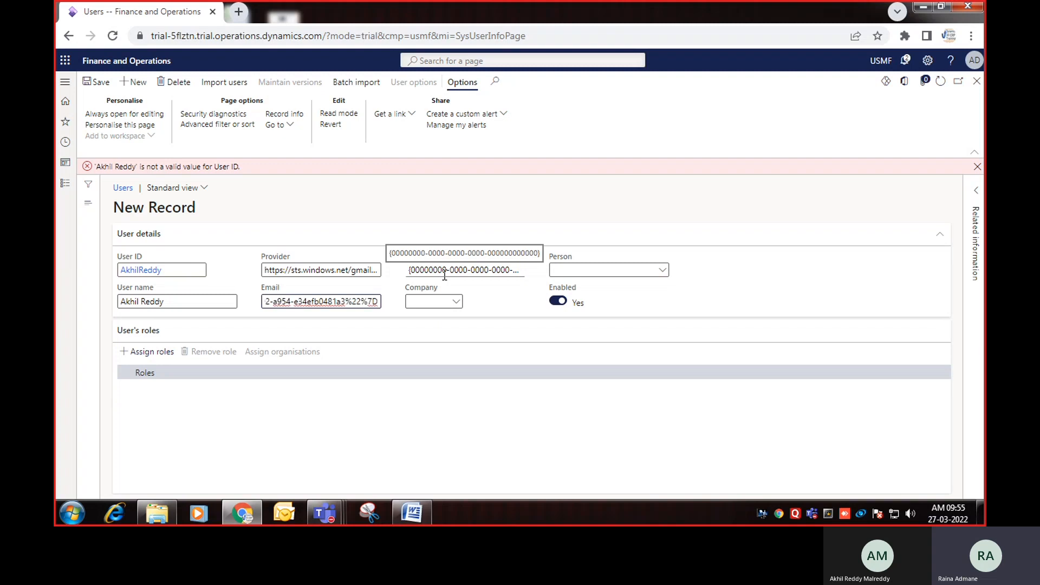
{"action": "key", "text": "Left"}
{"action": "key", "text": "Left"}
{"action": "key", "text": "Left"}
{"action": "key", "text": "Left"}
{"action": "key", "text": "Left"}
{"action": "key", "text": "Left"}
{"action": "key", "text": "Left"}
{"action": "key", "text": "Left"}
{"action": "key", "text": "Left"}
{"action": "key", "text": "Left"}
{"action": "key", "text": "Left"}
{"action": "key", "text": "Left"}
{"action": "key", "text": "Left"}
{"action": "key", "text": "Left"}
{"action": "key", "text": "Left"}
{"action": "key", "text": "Left"}
{"action": "key", "text": "Left"}
{"action": "key", "text": "Left"}
{"action": "key", "text": "Left"}
{"action": "key", "text": "Left"}
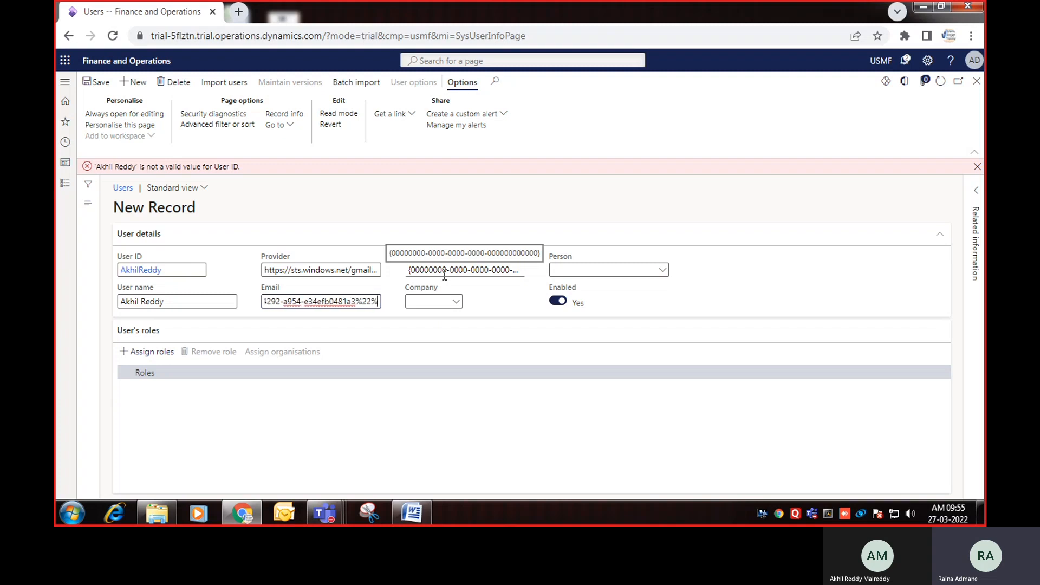
{"action": "key", "text": "Left"}
{"action": "key", "text": "Left"}
{"action": "key", "text": "Left"}
{"action": "key", "text": "Left"}
{"action": "key", "text": "Left"}
{"action": "key", "text": "Left"}
{"action": "key", "text": "Left"}
{"action": "key", "text": "Left"}
{"action": "key", "text": "Left"}
{"action": "key", "text": "Left"}
{"action": "key", "text": "Left"}
{"action": "key", "text": "Left"}
{"action": "key", "text": "Left"}
{"action": "key", "text": "Left"}
{"action": "key", "text": "Left"}
{"action": "key", "text": "Left"}
{"action": "key", "text": "Left"}
{"action": "key", "text": "Left"}
{"action": "key", "text": "Left"}
{"action": "key", "text": "Left"}
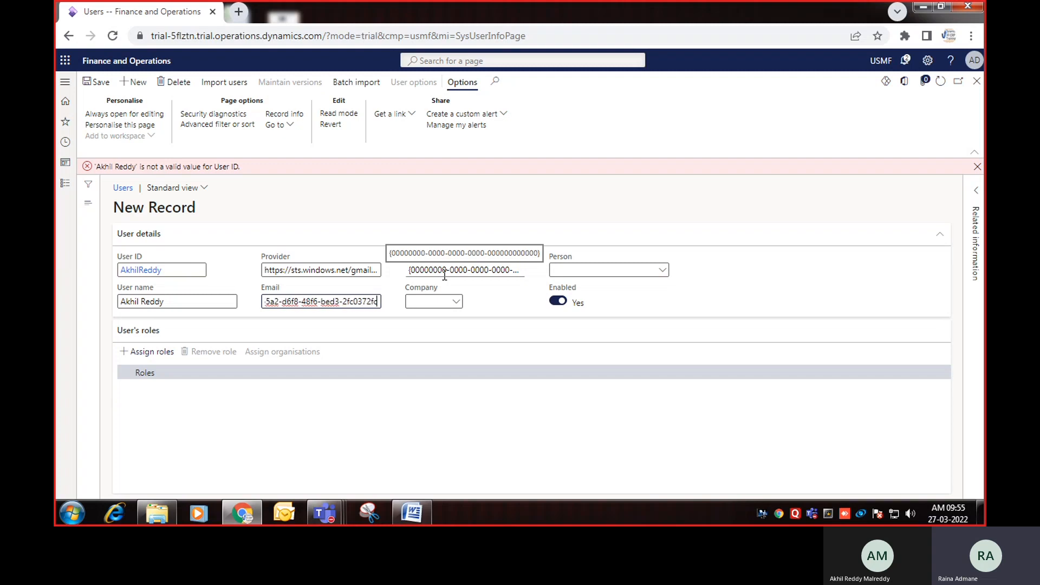
{"action": "key", "text": "Left"}
{"action": "key", "text": "Left"}
{"action": "key", "text": "Left"}
{"action": "key", "text": "Left"}
{"action": "key", "text": "Left"}
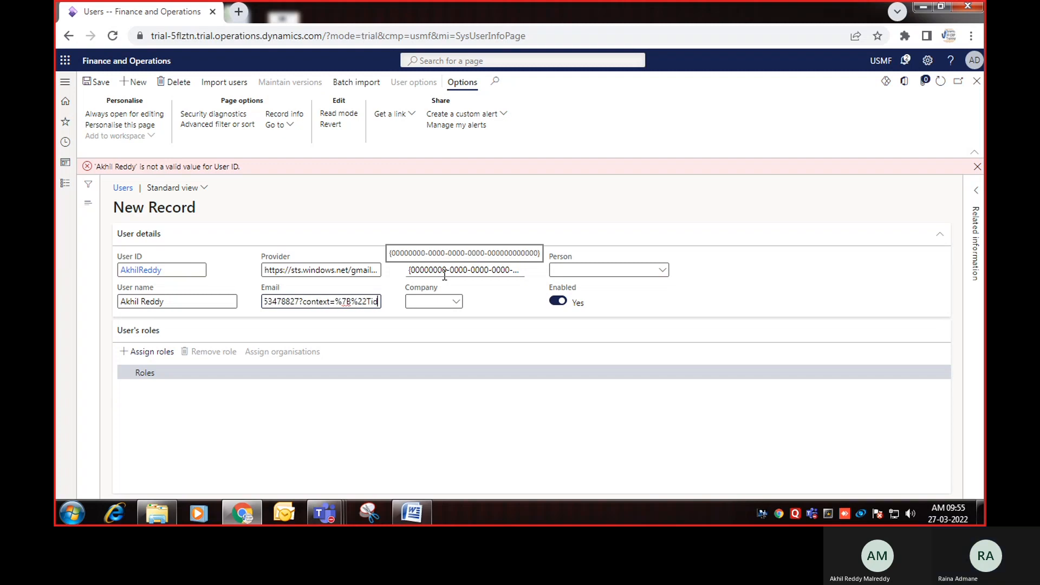
{"action": "key", "text": "ctrl+a"}
{"action": "key", "text": "BackSpace"}
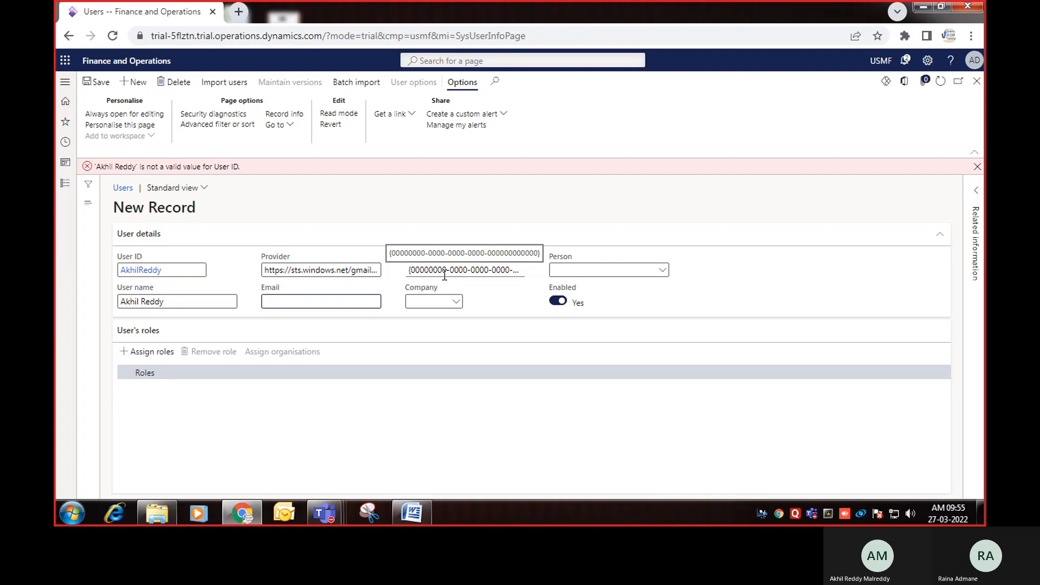
{"action": "left_click", "coordinate": [243, 515]}
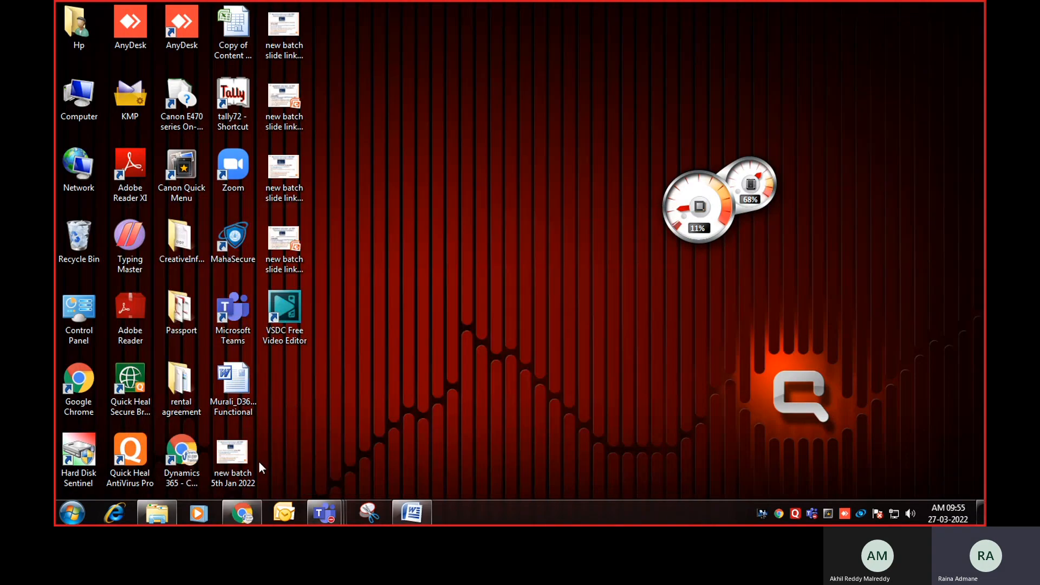
{"action": "left_click", "coordinate": [243, 515]}
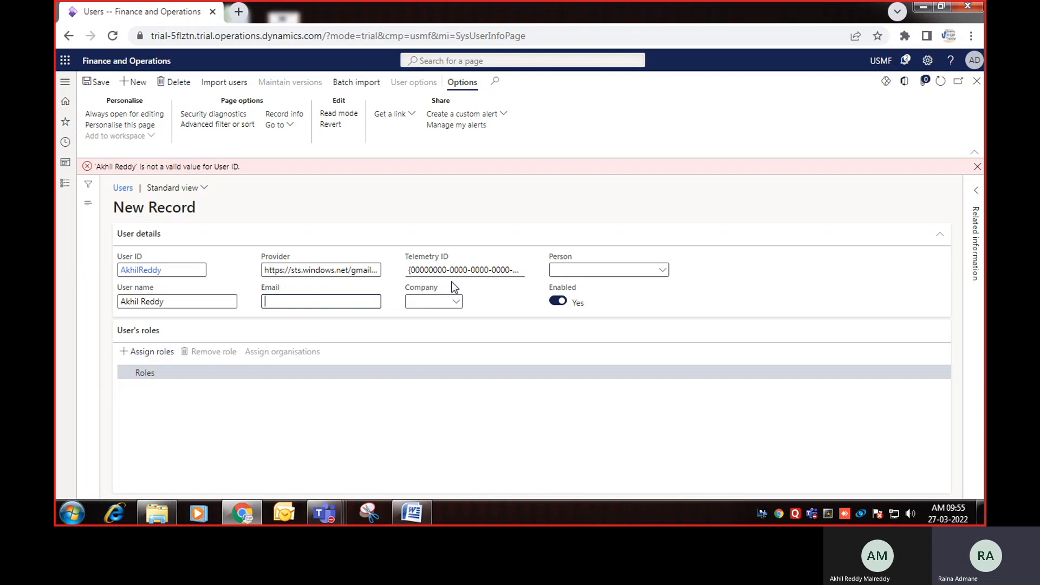
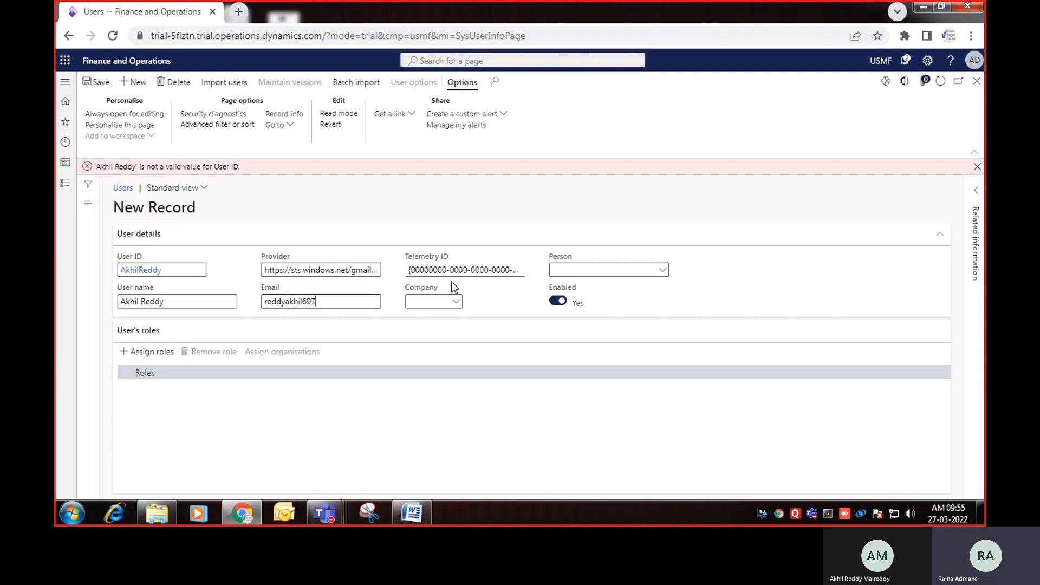
Step: Enter the user's Gmail address in Email and set Company to USMF
{"action": "key", "text": "Tab"}
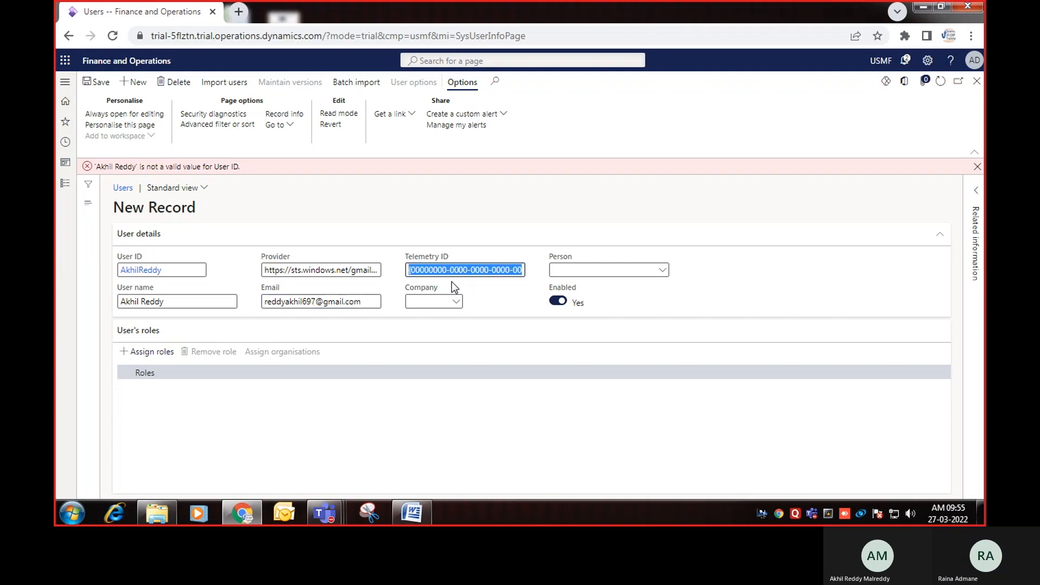
{"action": "key", "text": "Tab"}
{"action": "type", "text": "usm"}
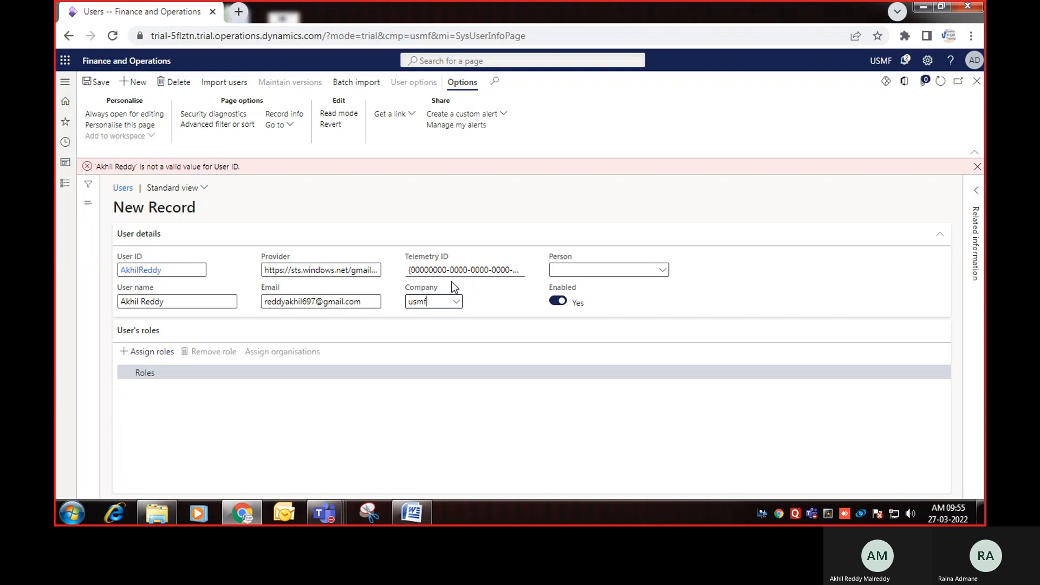
{"action": "key", "text": "Tab"}
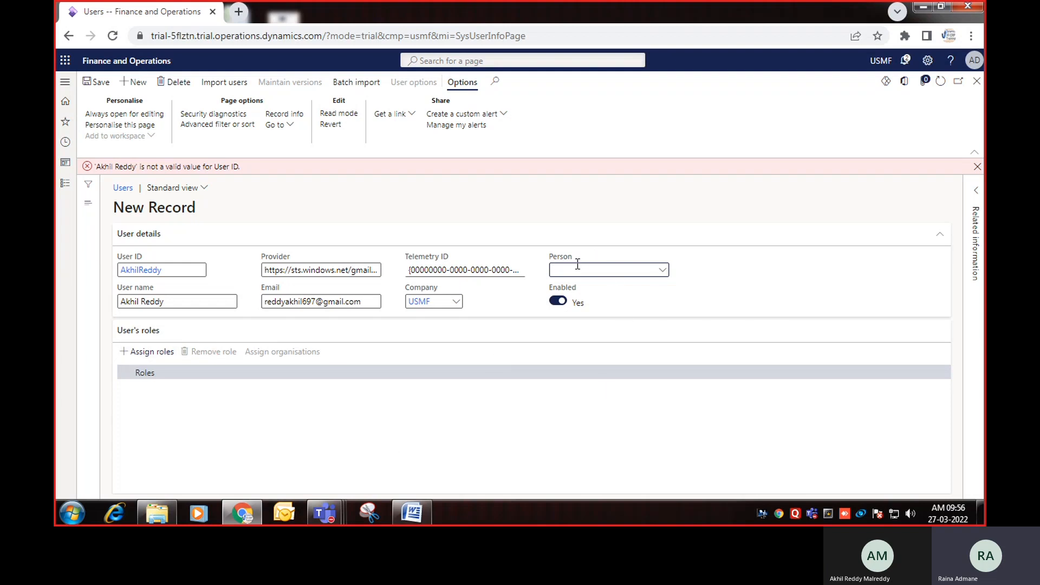
Step: Link a person to the user through the Person lookup and attempt to save
{"action": "left_click", "coordinate": [663, 271]}
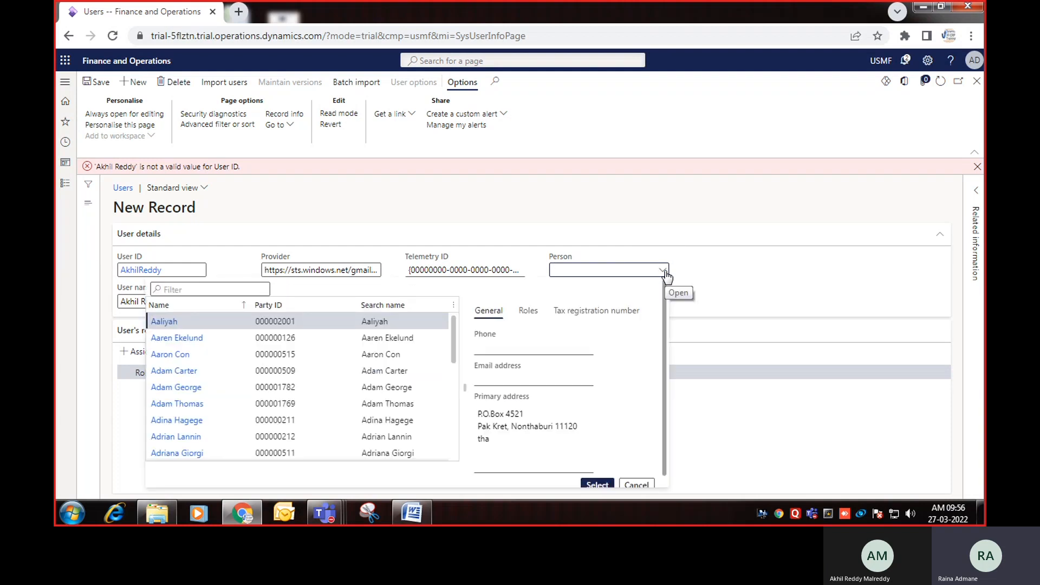
{"action": "left_click", "coordinate": [301, 339]}
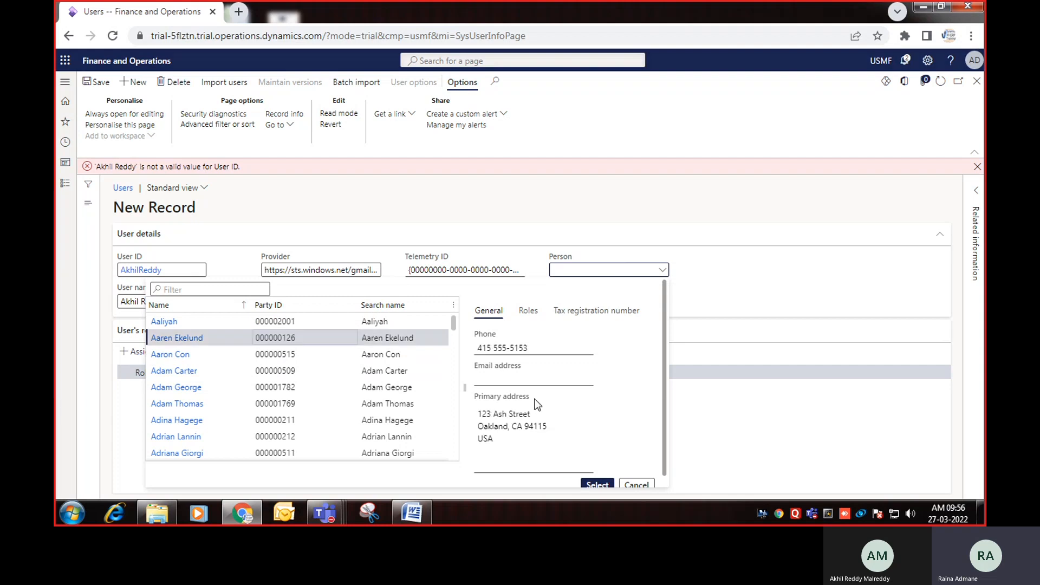
{"action": "left_click", "coordinate": [596, 484]}
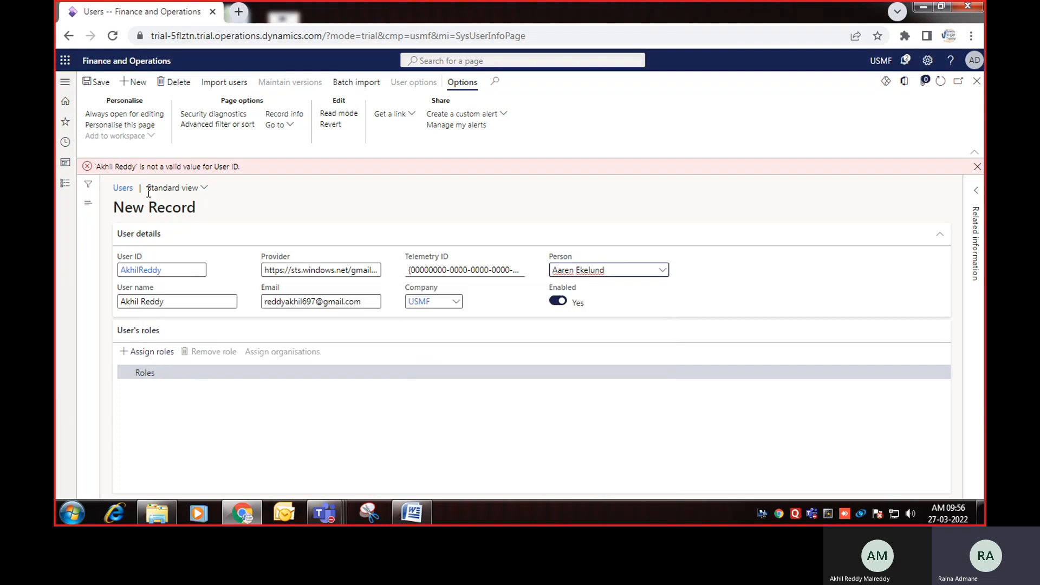
{"action": "left_click", "coordinate": [96, 82]}
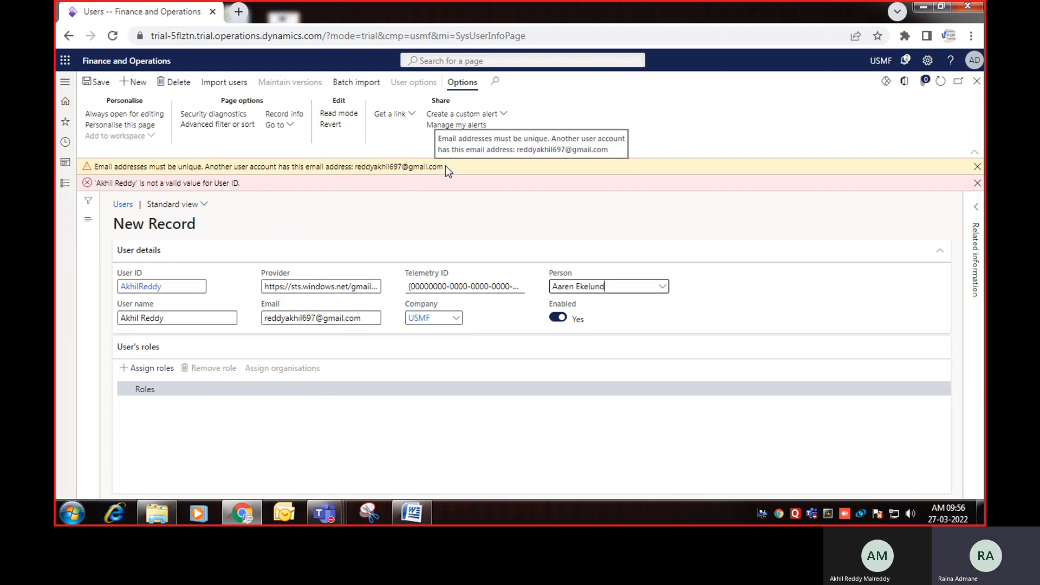
Step: Make the e-mail unique by adding 1, save again, and dismiss the invalid User ID error
{"action": "left_click", "coordinate": [316, 319]}
{"action": "type", "text": "1"}
{"action": "key", "text": "Tab"}
{"action": "left_click", "coordinate": [96, 82]}
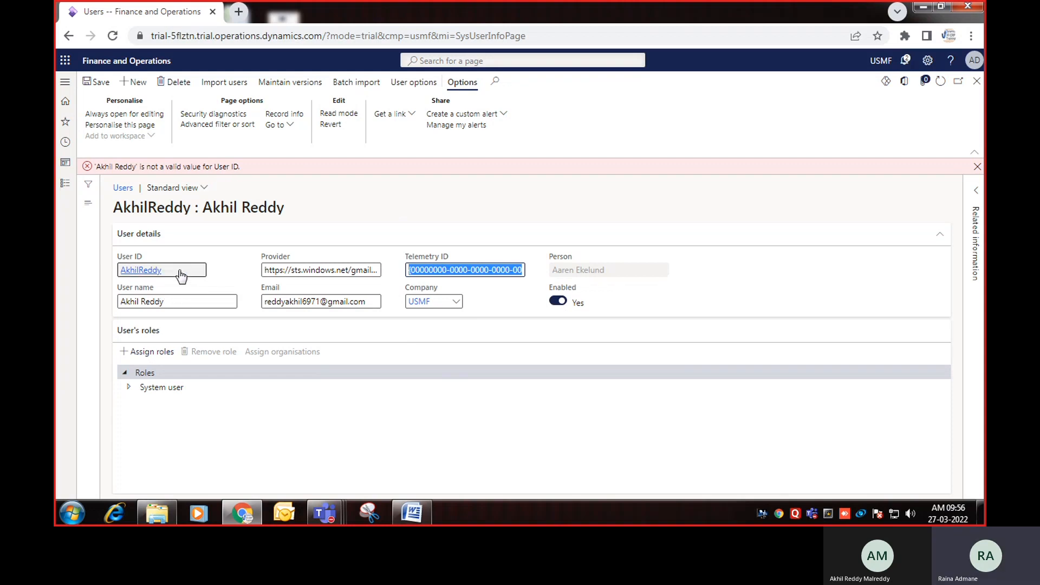
{"action": "left_click", "coordinate": [171, 300]}
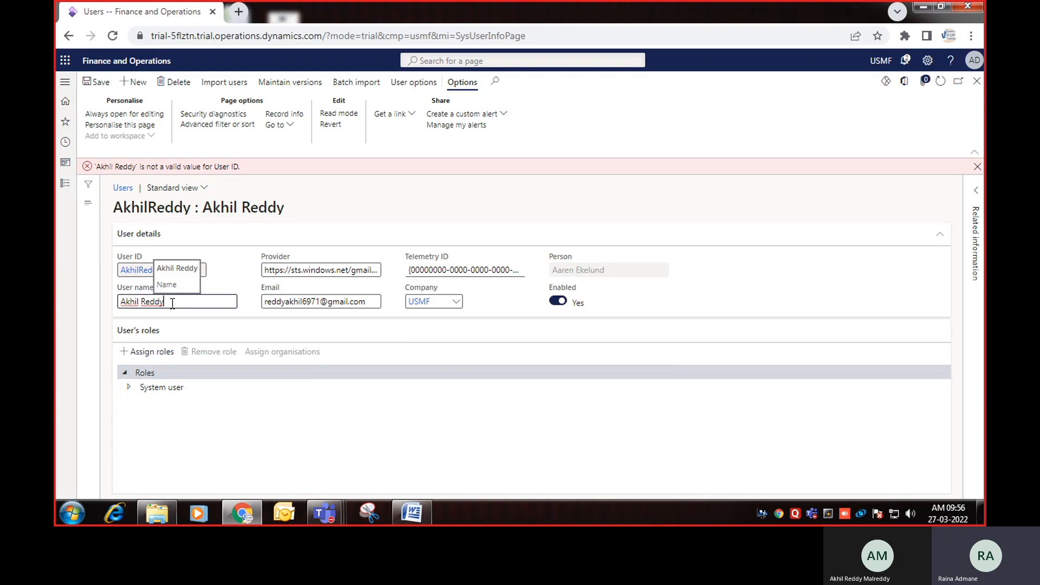
{"action": "left_click", "coordinate": [977, 167]}
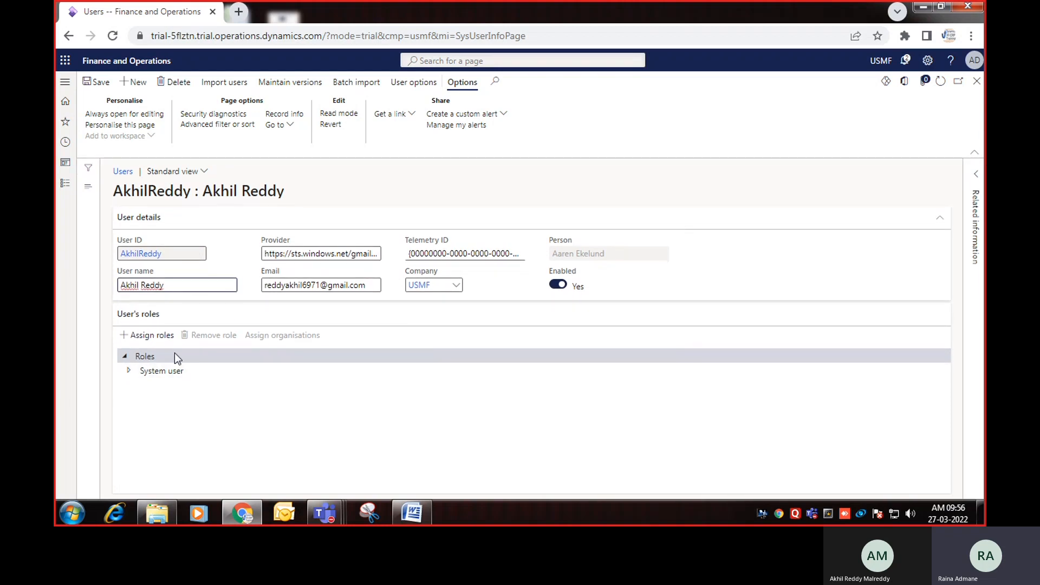
Step: Tick Accounting manager in the Assign roles to user pane and confirm with OK
{"action": "left_click", "coordinate": [157, 338]}
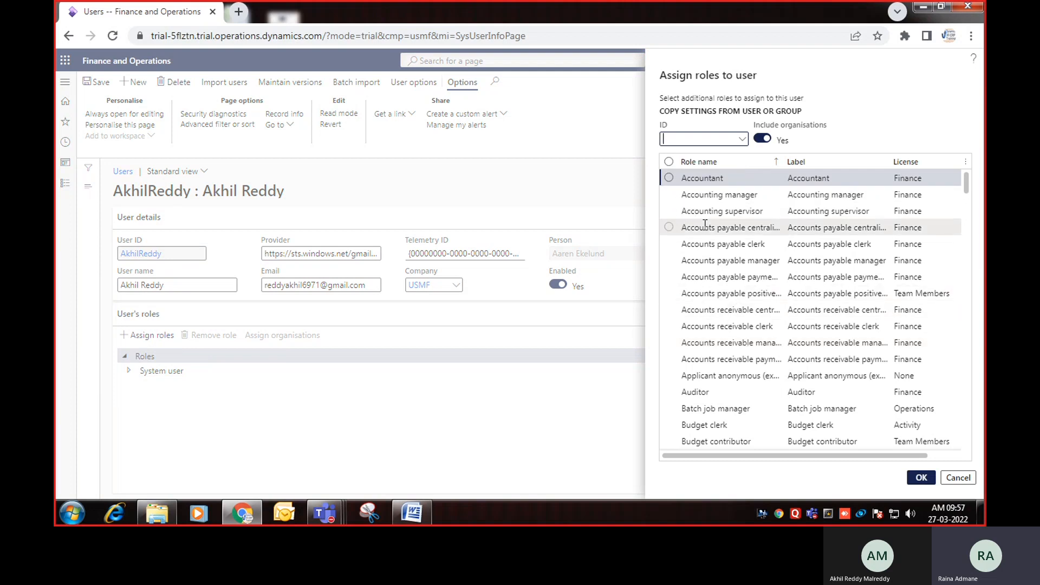
{"action": "mouse_move", "coordinate": [967, 184]}
{"action": "left_mouse_down"}
{"action": "mouse_move", "coordinate": [965, 412]}
{"action": "mouse_move", "coordinate": [968, 168]}
{"action": "left_mouse_up"}
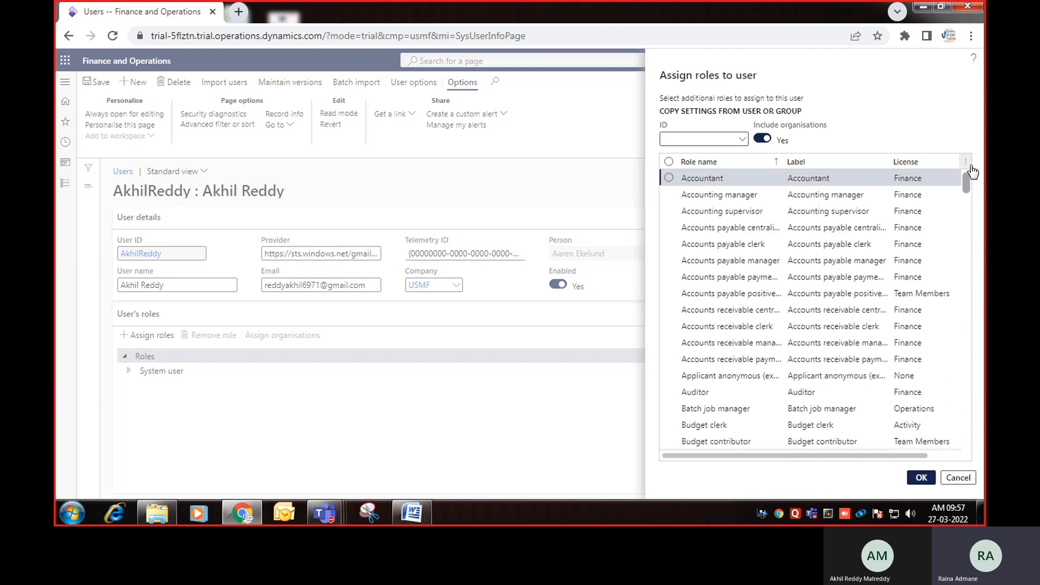
{"action": "left_click", "coordinate": [670, 195]}
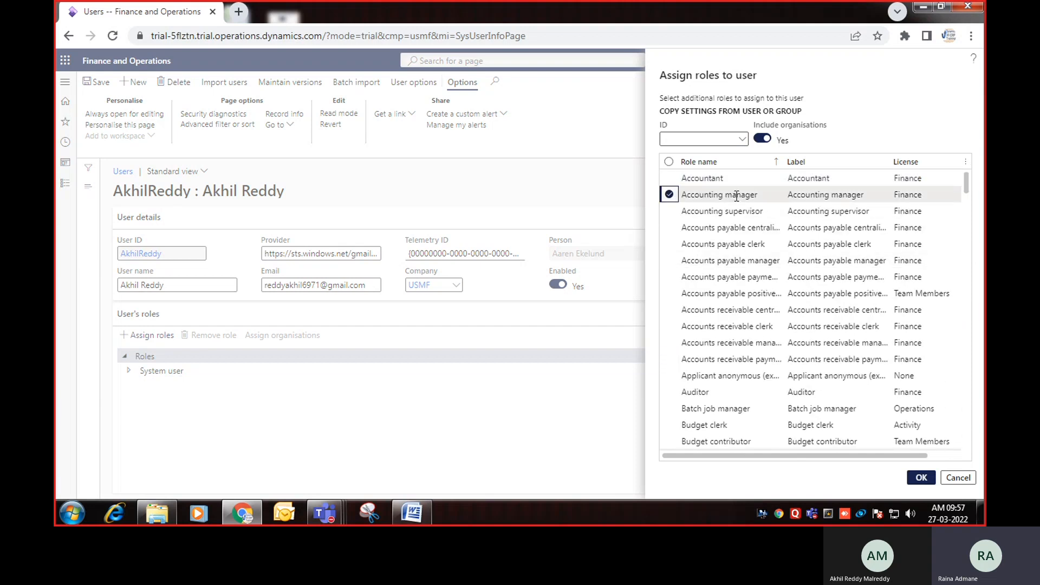
{"action": "left_click", "coordinate": [920, 479]}
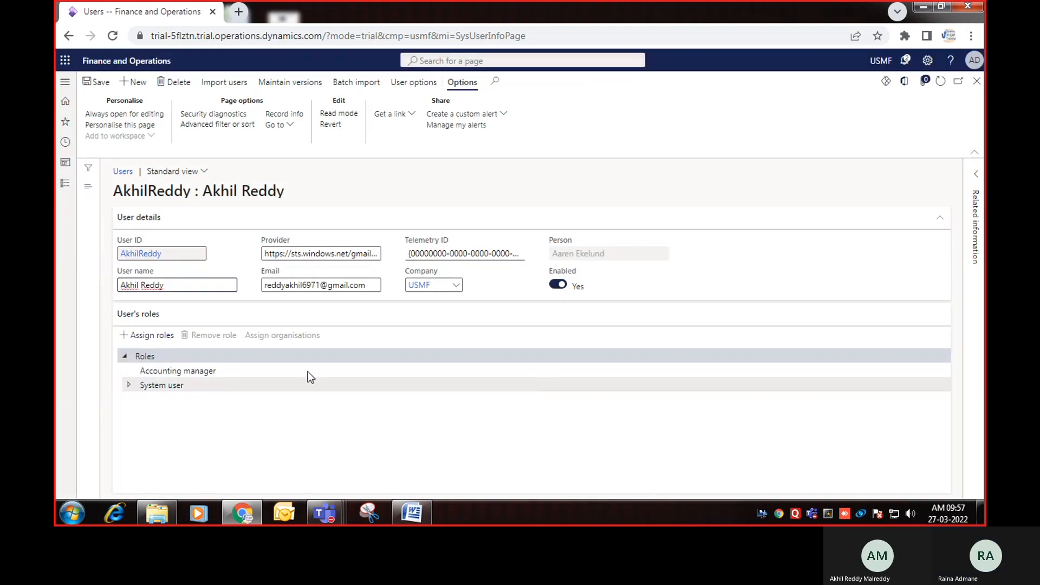
Step: Select the Accounting manager role in the User's roles tree
{"action": "left_click", "coordinate": [193, 373]}
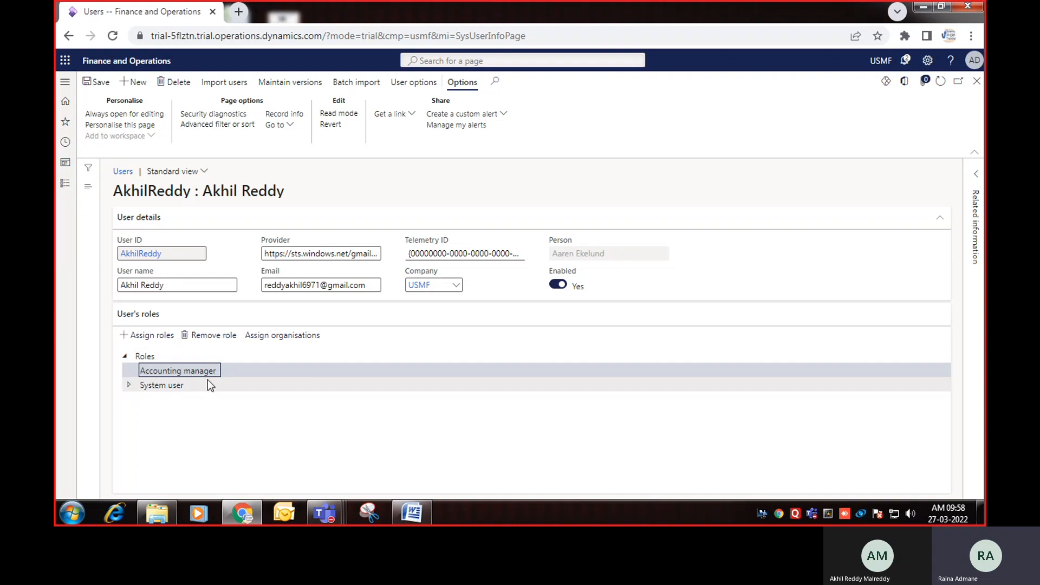
Step: Grant Accounting manager access to specific organisations under (All legal entities), selecting Contoso Consulting
{"action": "left_click", "coordinate": [282, 337]}
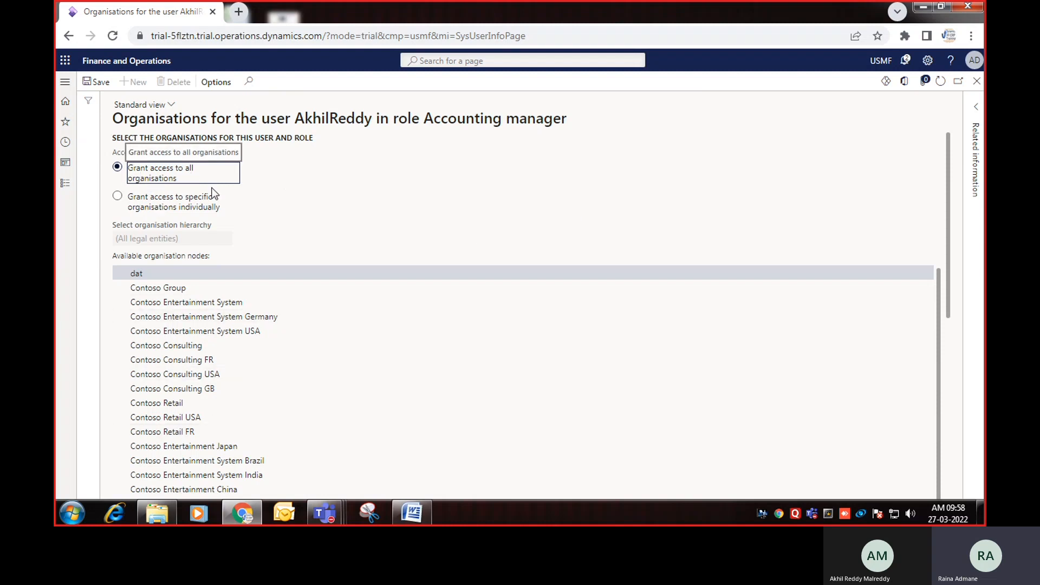
{"action": "left_click", "coordinate": [188, 205]}
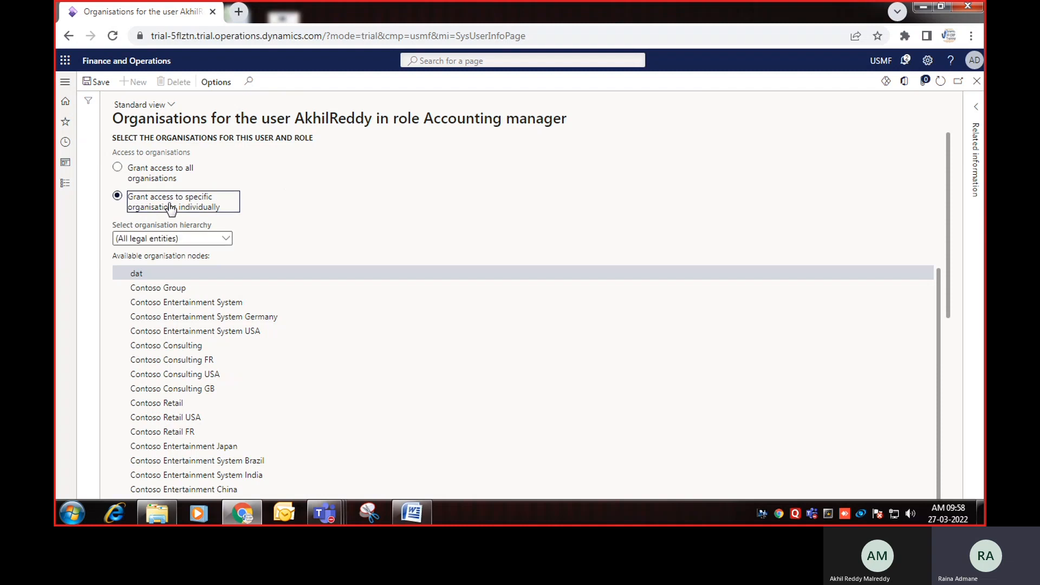
{"action": "left_click", "coordinate": [227, 241]}
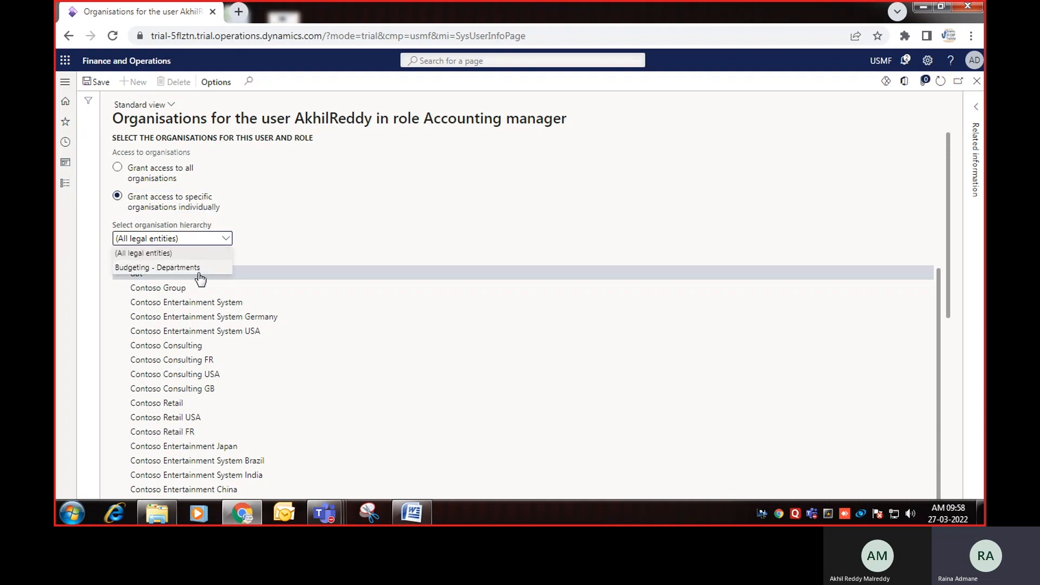
{"action": "left_click", "coordinate": [217, 253]}
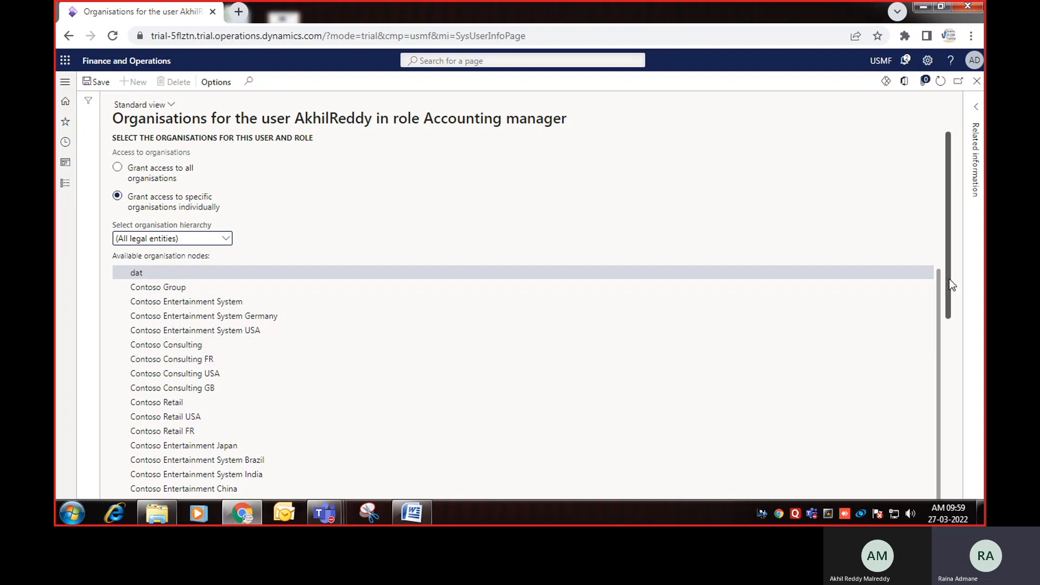
{"action": "scroll", "coordinate": [949, 278], "scroll_direction": "down", "scroll_amount": 4}
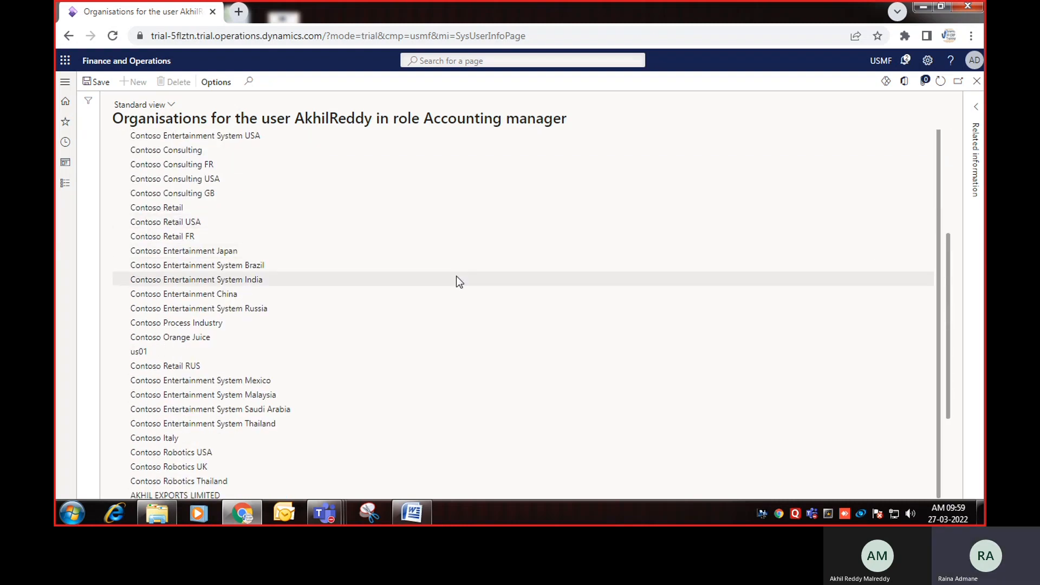
{"action": "scroll", "coordinate": [482, 290], "scroll_direction": "up", "scroll_amount": 4}
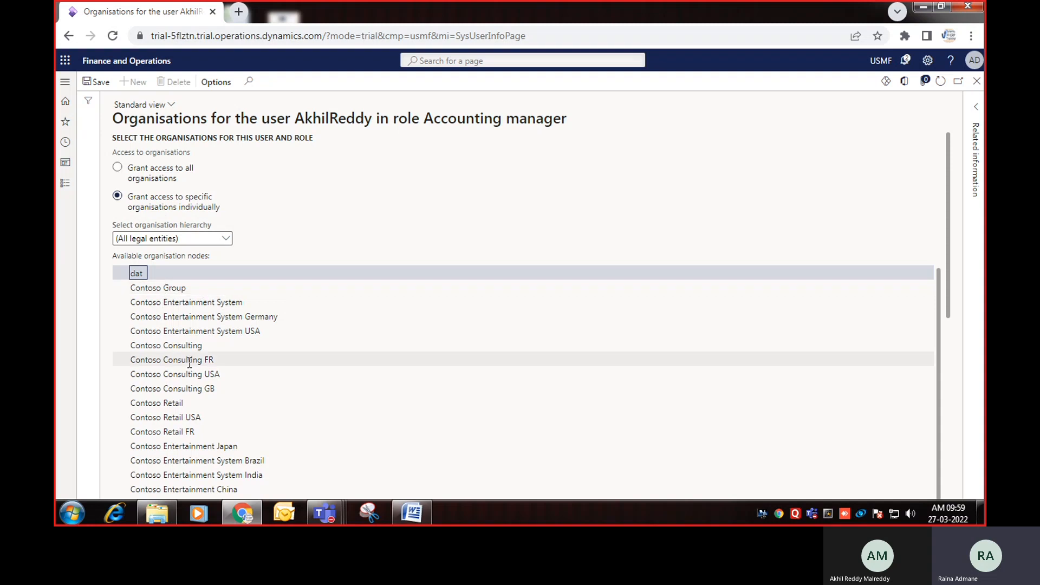
{"action": "left_click", "coordinate": [180, 345]}
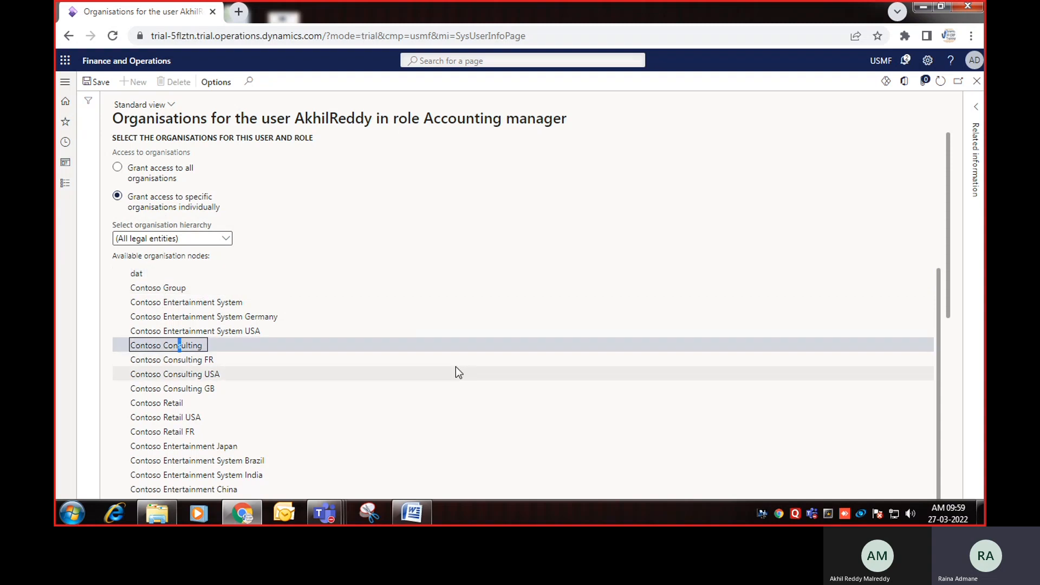
{"action": "left_click_drag", "start_coordinate": [949, 290], "coordinate": [946, 482]}
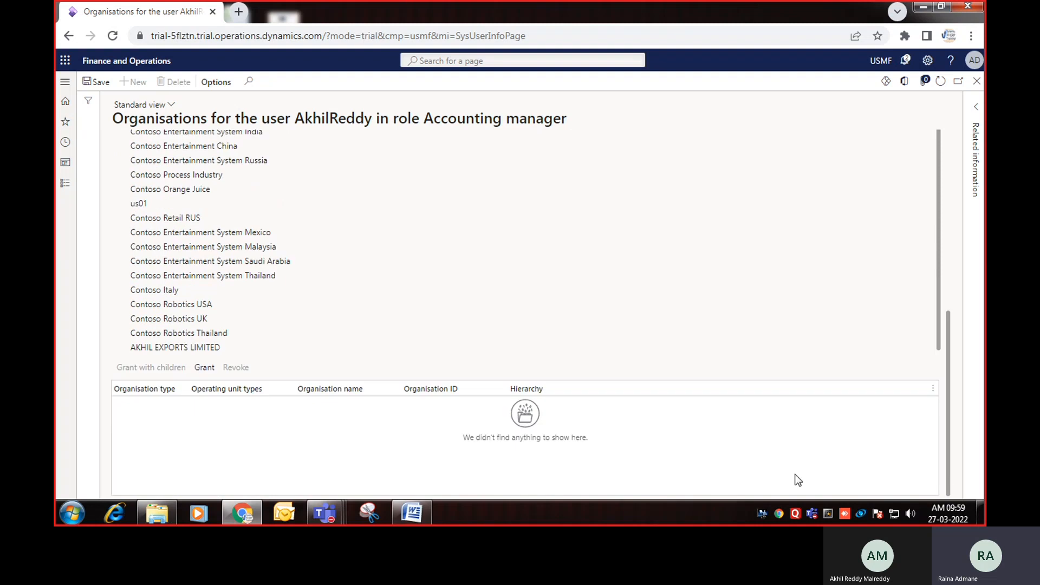
Step: Grant the Accounting manager role access to Contoso Consulting (GLSI) and Contoso Italy (ITCO)
{"action": "left_click", "coordinate": [205, 374]}
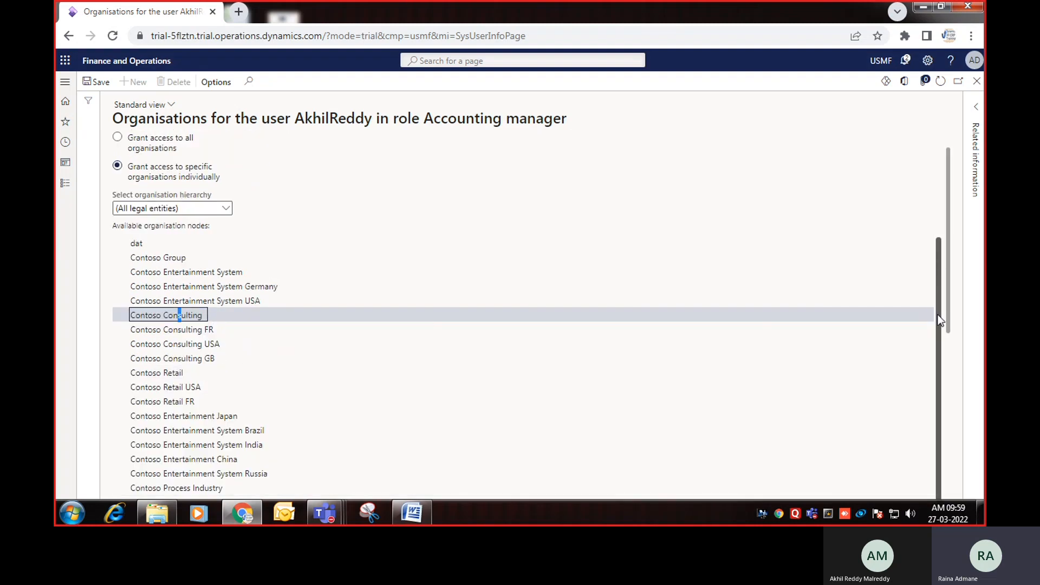
{"action": "left_click_drag", "start_coordinate": [948, 244], "coordinate": [945, 410]}
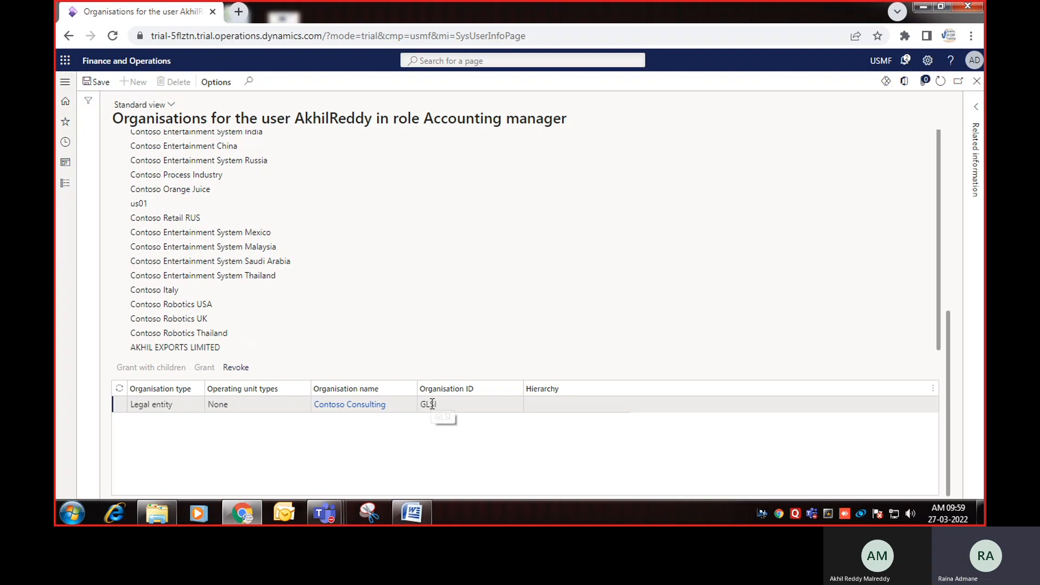
{"action": "left_click", "coordinate": [910, 406]}
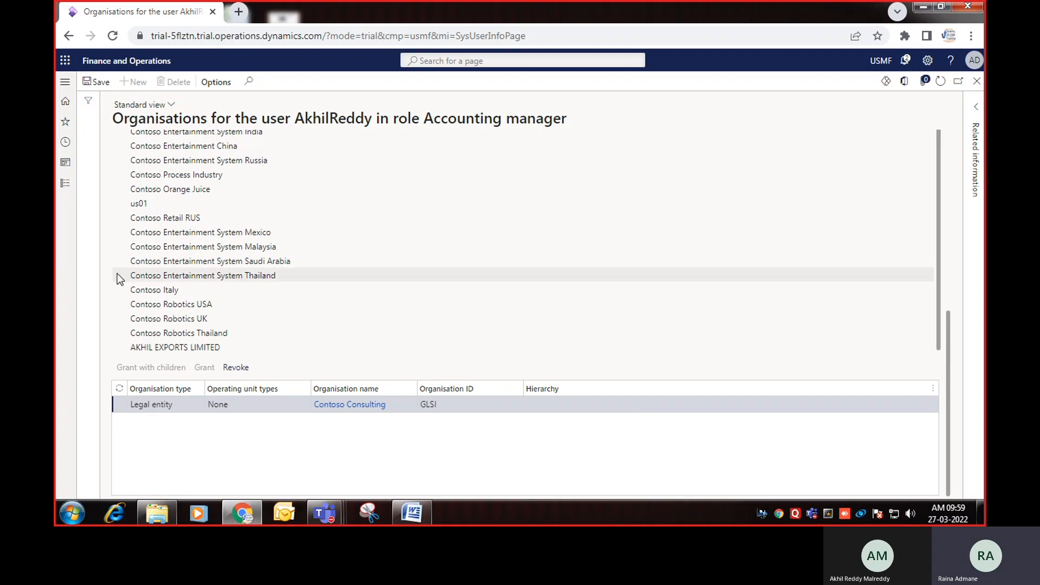
{"action": "left_click", "coordinate": [165, 290]}
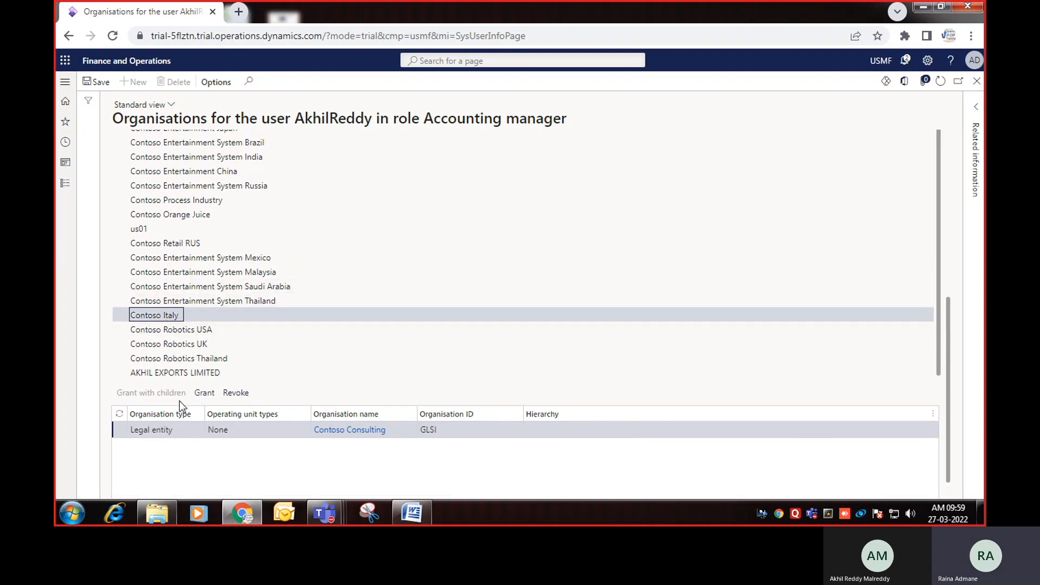
{"action": "left_click", "coordinate": [203, 395]}
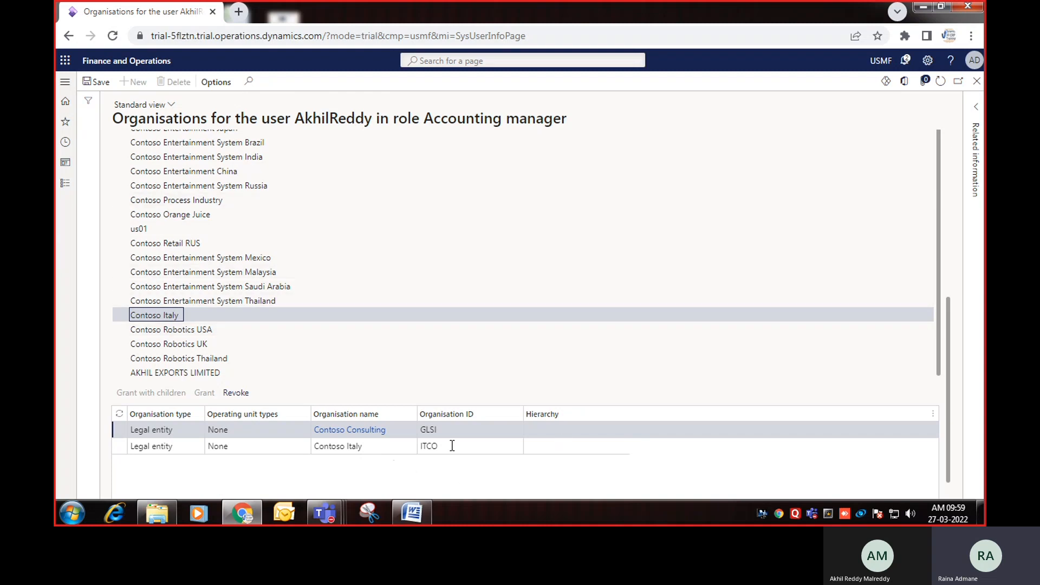
{"action": "scroll", "coordinate": [458, 456], "scroll_direction": "up", "scroll_amount": 5}
{"action": "scroll", "coordinate": [457, 461], "scroll_direction": "up", "scroll_amount": 2}
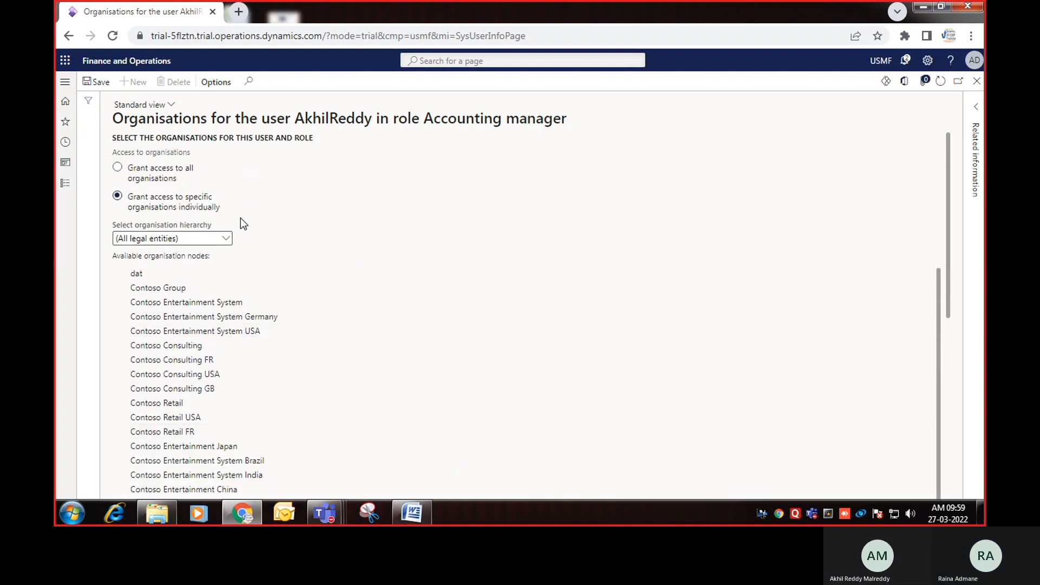
Step: Save the Contoso Consulting and Contoso Italy organisation access and close back to the new user's record
{"action": "left_click", "coordinate": [92, 81]}
{"action": "scroll", "coordinate": [586, 281], "scroll_direction": "down", "scroll_amount": 6}
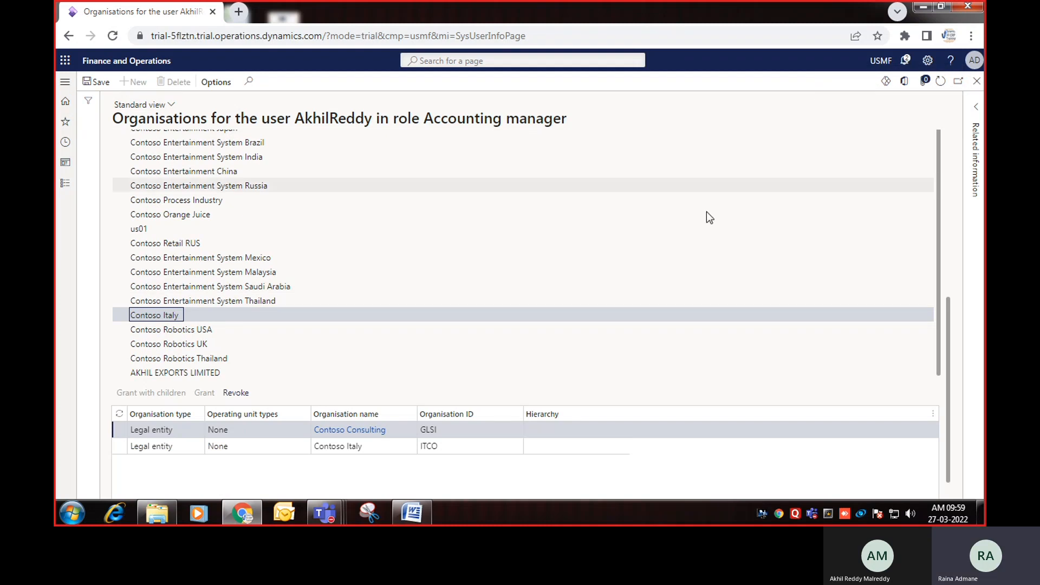
{"action": "scroll", "coordinate": [711, 275], "scroll_direction": "up", "scroll_amount": 5}
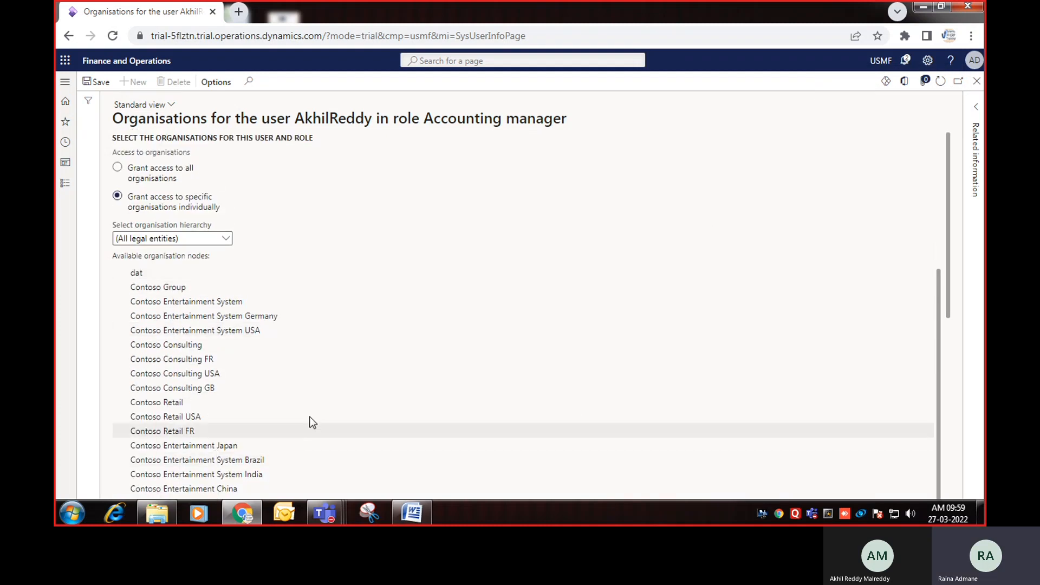
{"action": "scroll", "coordinate": [365, 408], "scroll_direction": "down", "scroll_amount": 7}
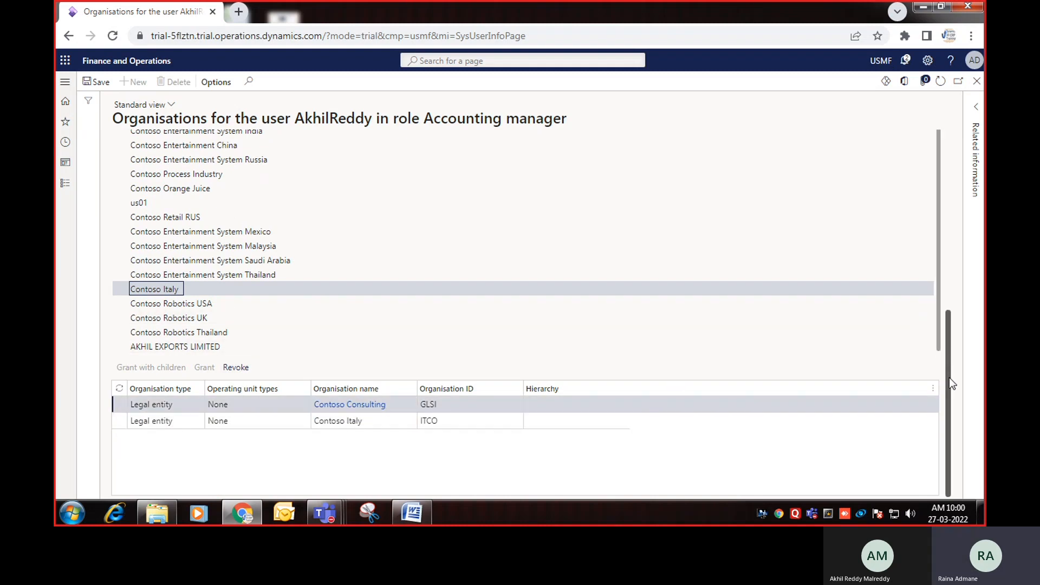
{"action": "left_click_drag", "start_coordinate": [949, 378], "coordinate": [949, 194]}
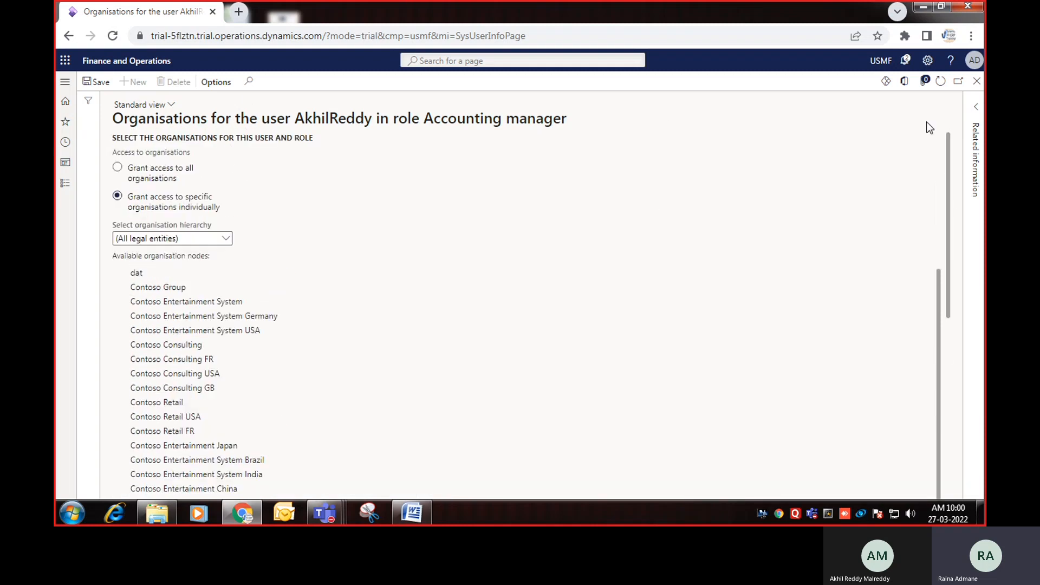
{"action": "left_click", "coordinate": [977, 81]}
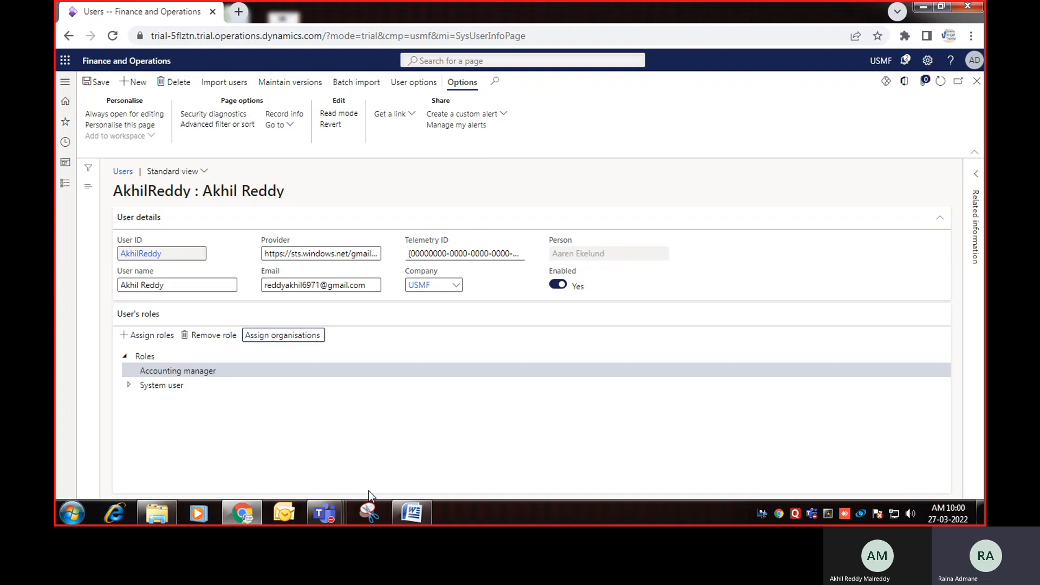
{"action": "mouse_move", "coordinate": [325, 512]}
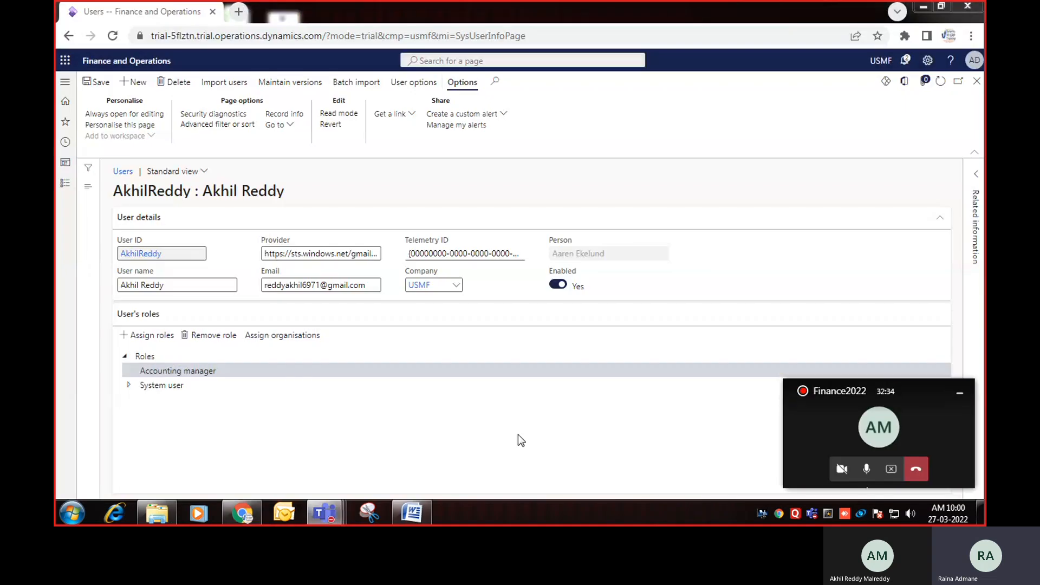
Step: Restore the Teams call window and choose Stop recording from the More actions menu
{"action": "left_click", "coordinate": [878, 431]}
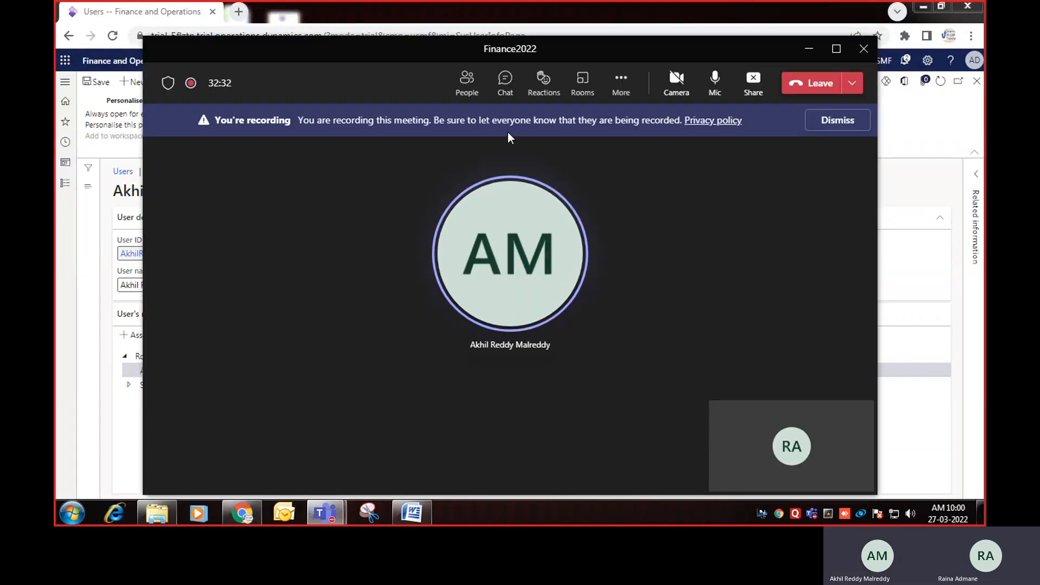
{"action": "left_click", "coordinate": [621, 86]}
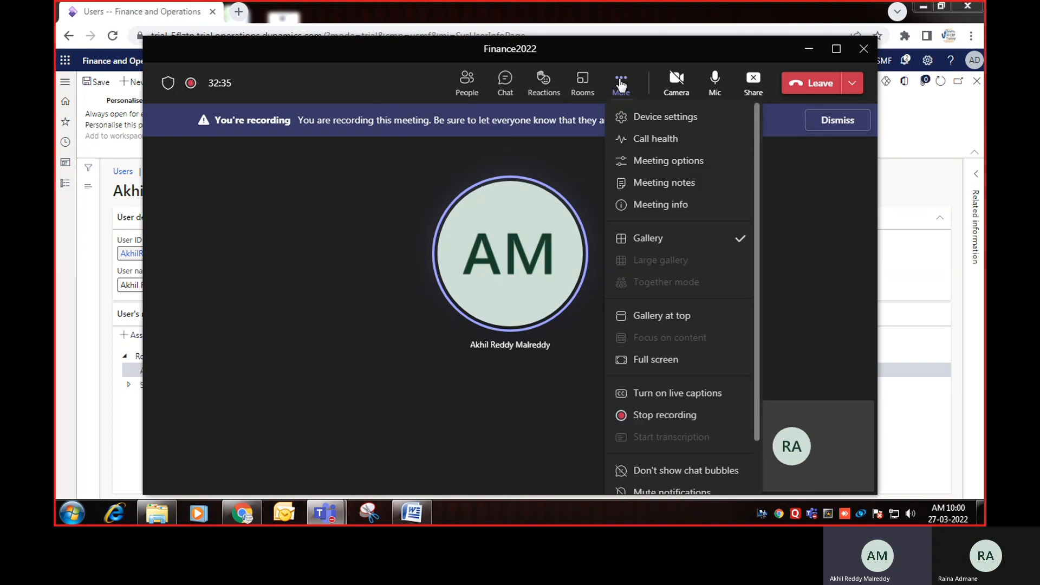
{"action": "left_click", "coordinate": [667, 417]}
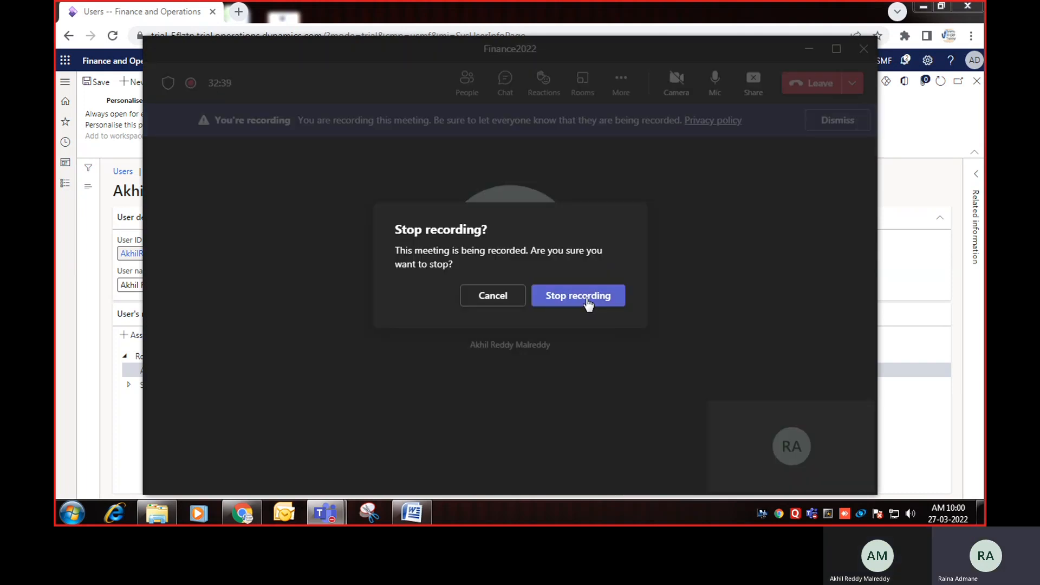